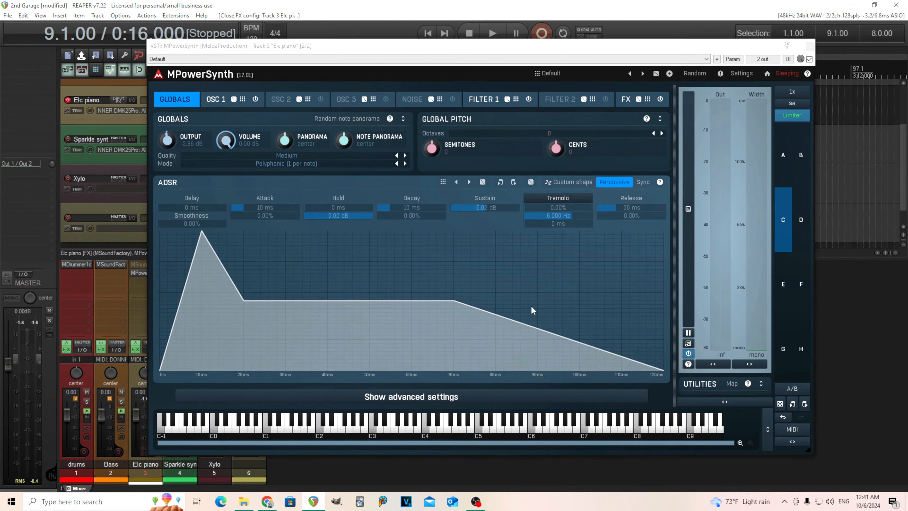
Switch the synth to its A settings and play the arrangement to hear the finished sound, stopping after listening.
click(786, 175)
drag(592, 52, 635, 193)
click(492, 33)
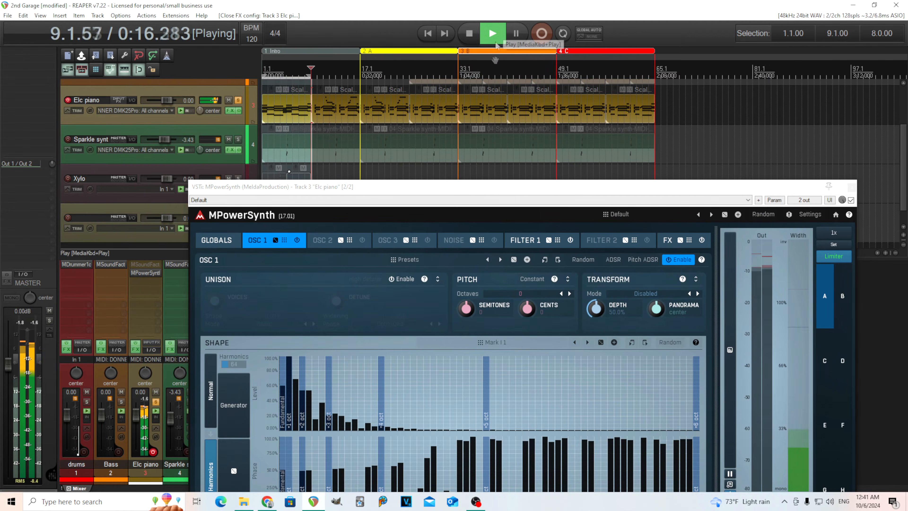
drag(518, 188, 494, 92)
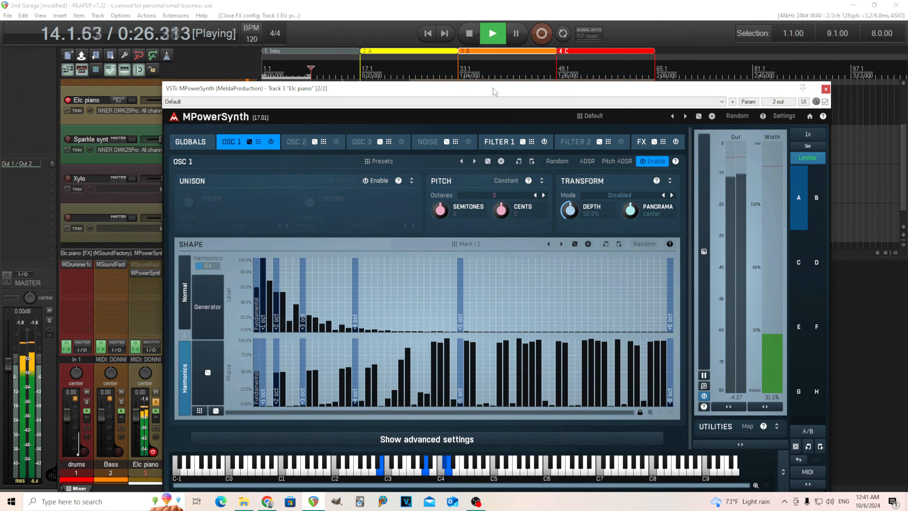
click(470, 33)
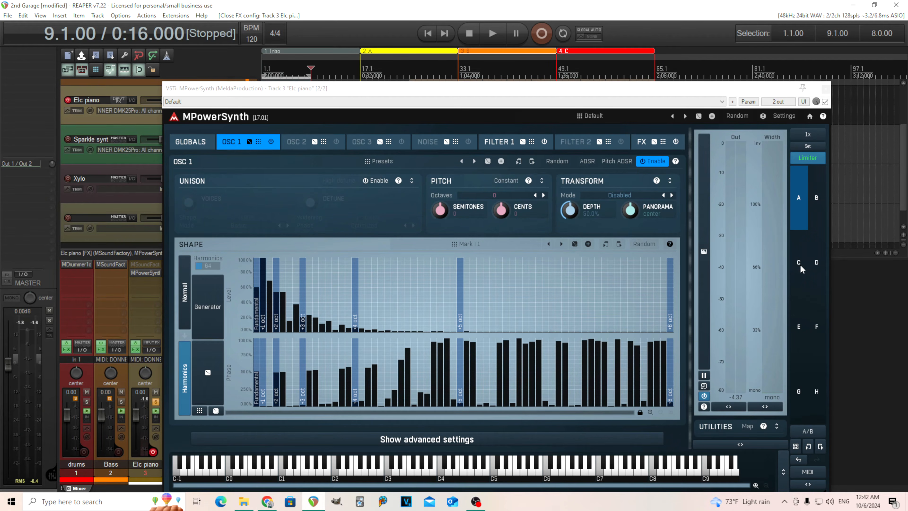
In the C settings, set the global envelope's attack to 0 ms and sustain to 0.00 dB, and switch off Filter 1 and FX.
click(801, 264)
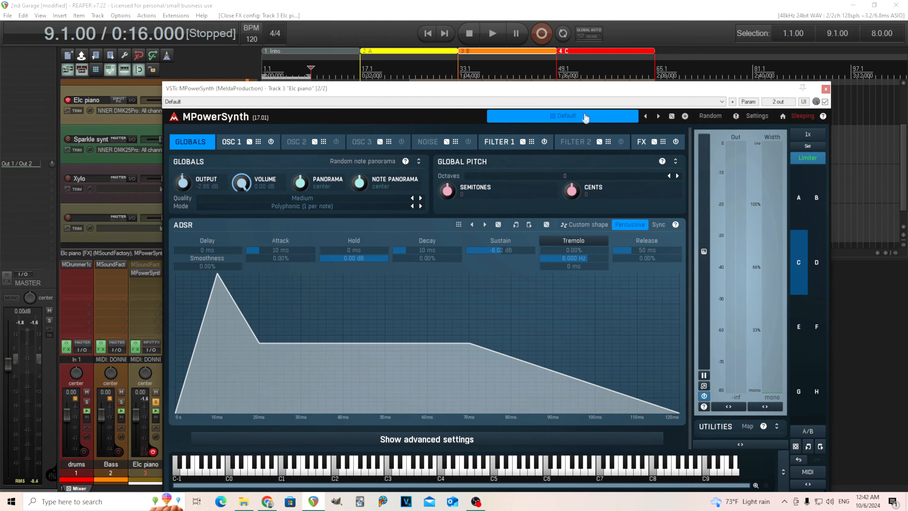
click(576, 115)
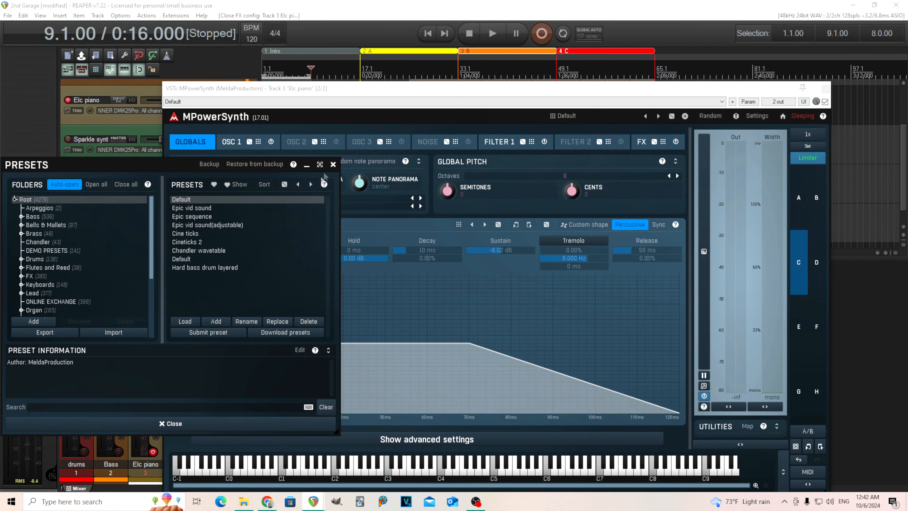
click(333, 164)
drag(268, 250, 267, 279)
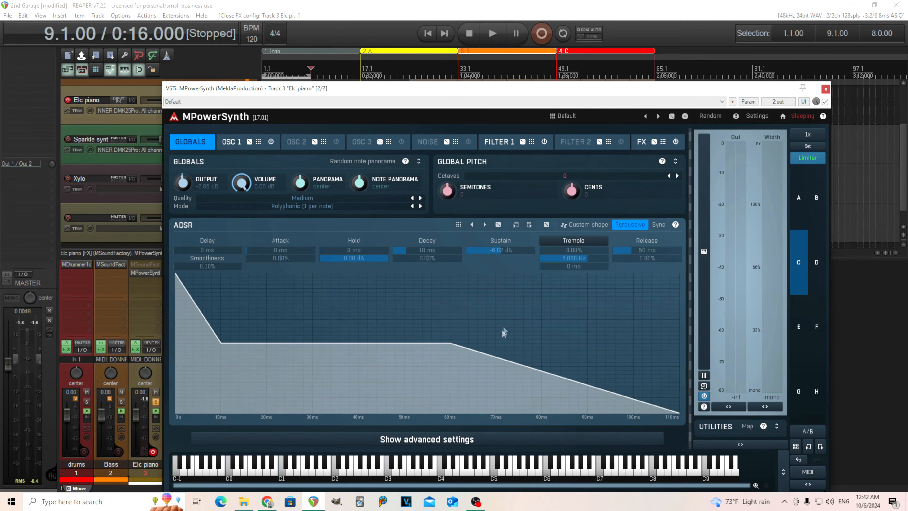
drag(502, 251, 501, 215)
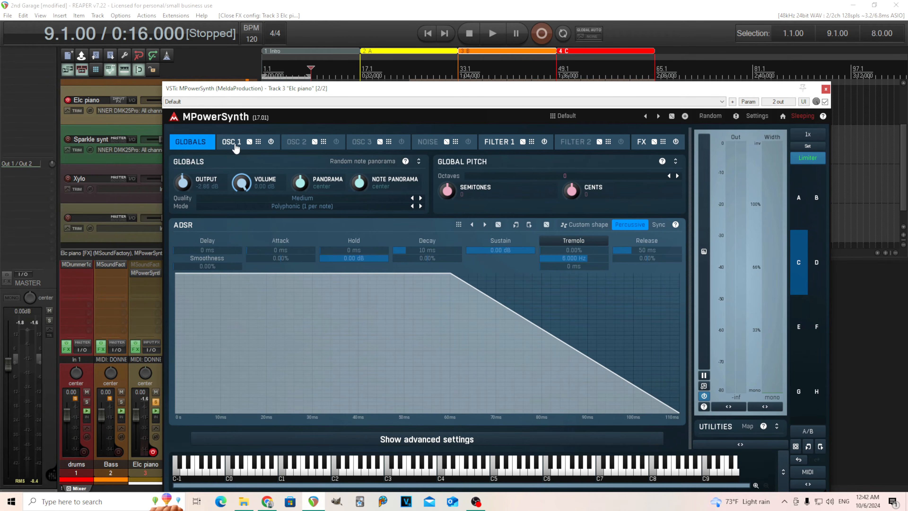
click(545, 142)
click(676, 142)
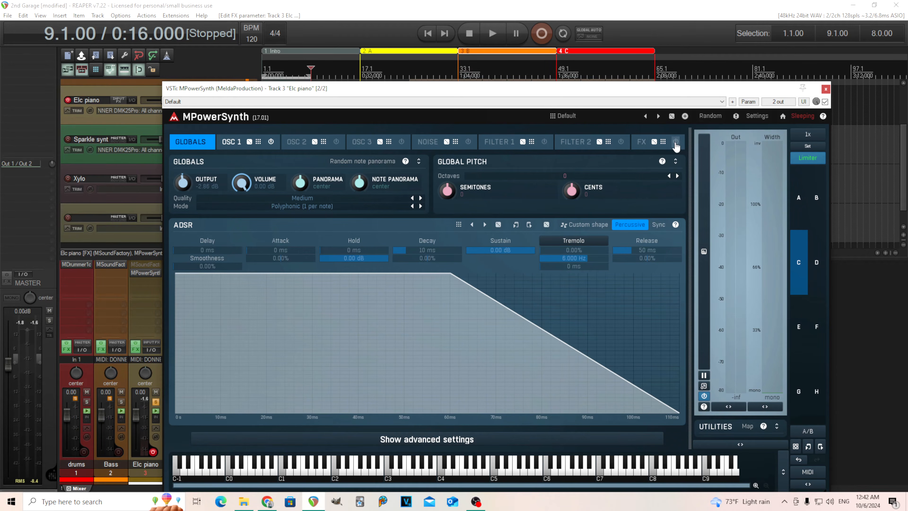
Open the Keys folder of shape presets for oscillator 1, keeping the harmonics display in view.
click(231, 143)
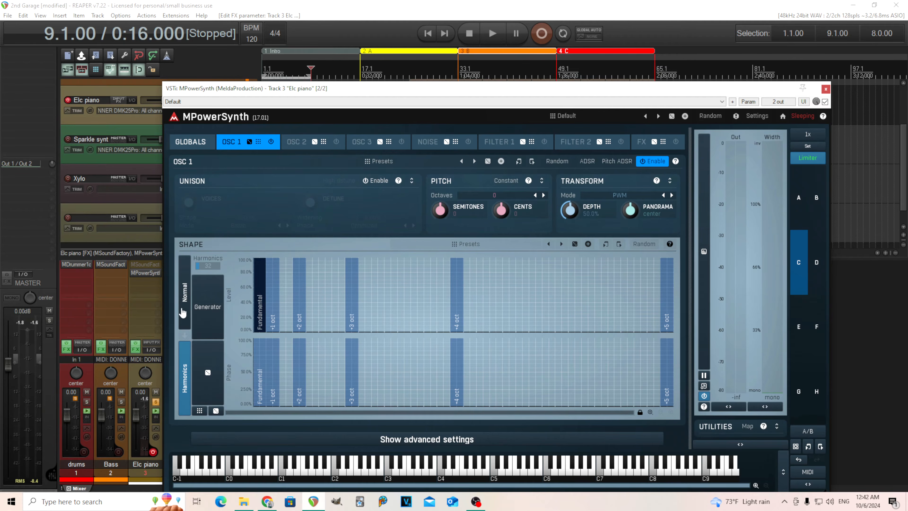
click(485, 250)
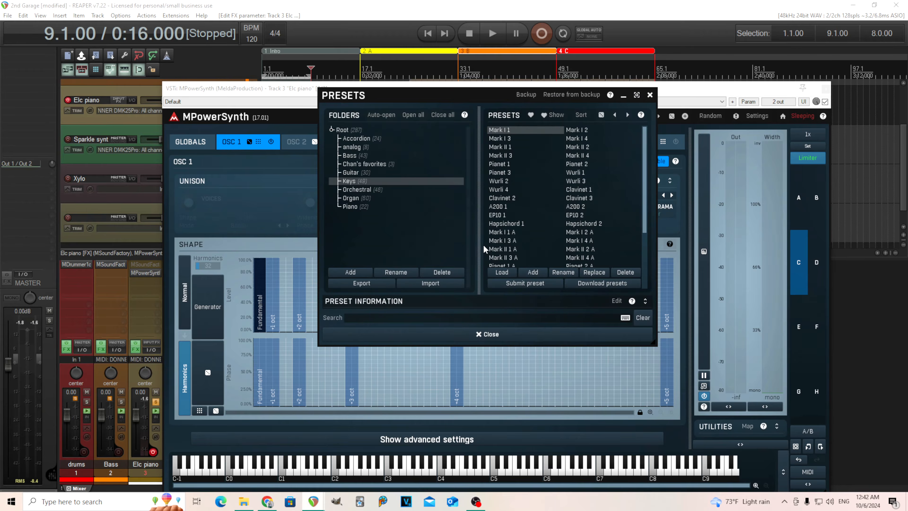
click(353, 190)
click(349, 178)
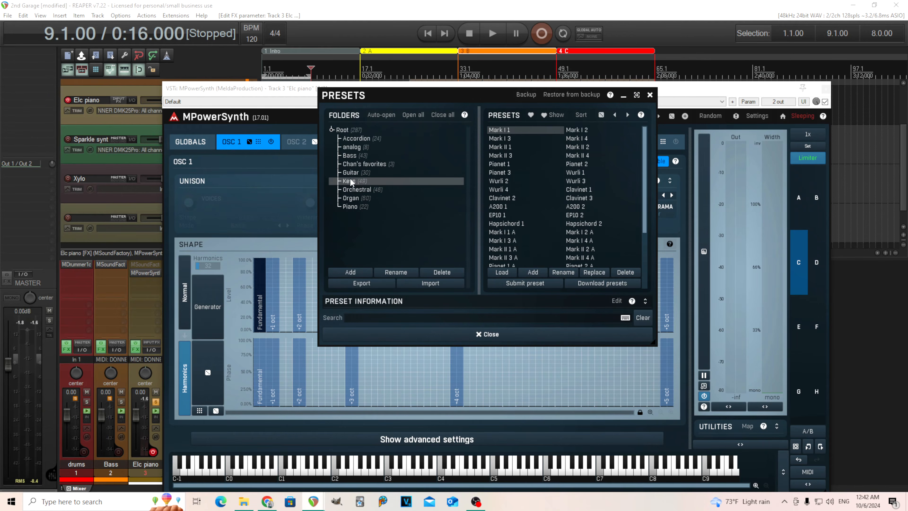
drag(431, 94, 335, 77)
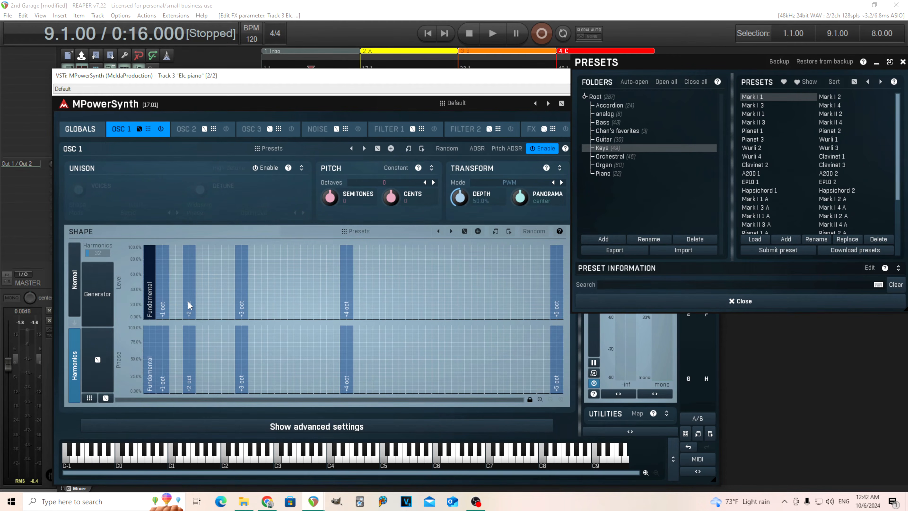
Audition the Keys shape presets on oscillator 1 one after another, from Mark I 1 through Wurli 1.
click(779, 95)
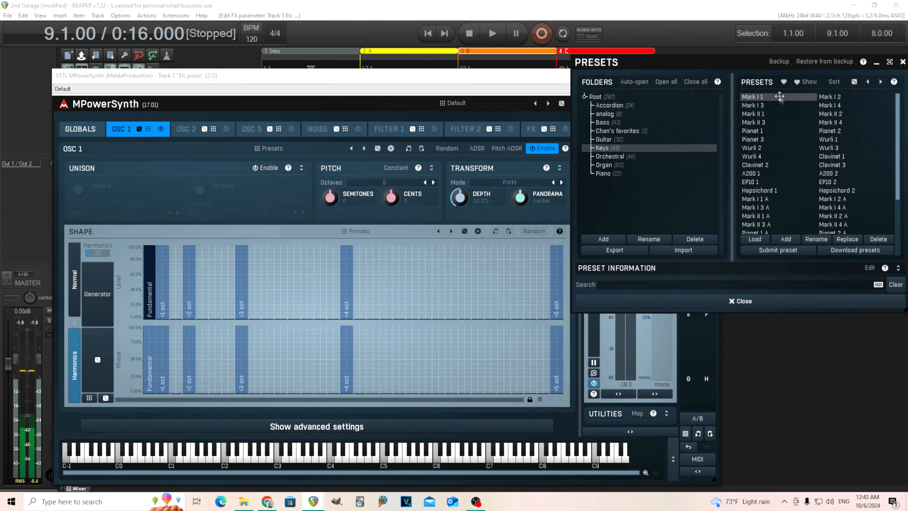
click(821, 95)
click(764, 105)
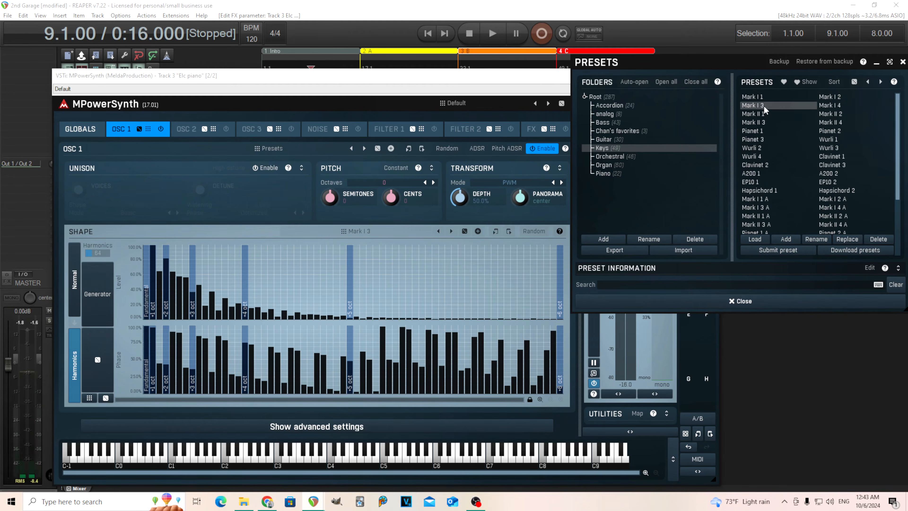
click(833, 106)
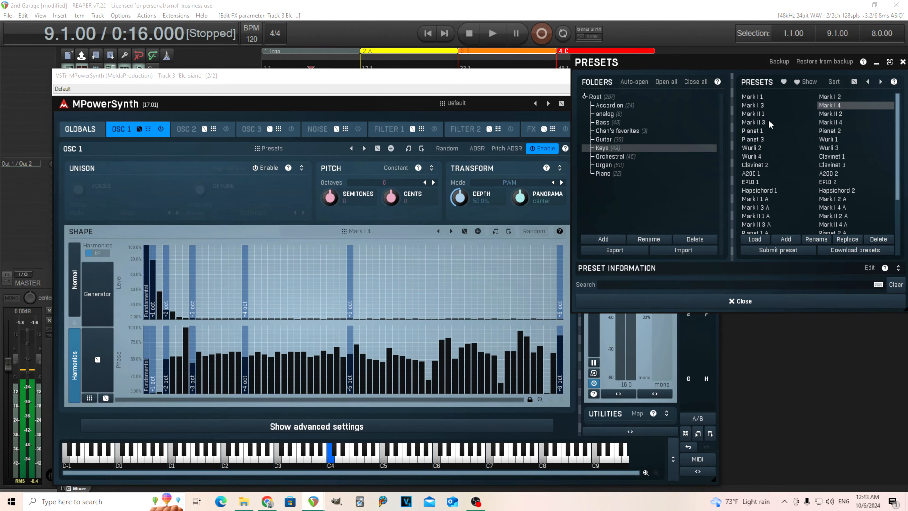
click(759, 115)
click(835, 113)
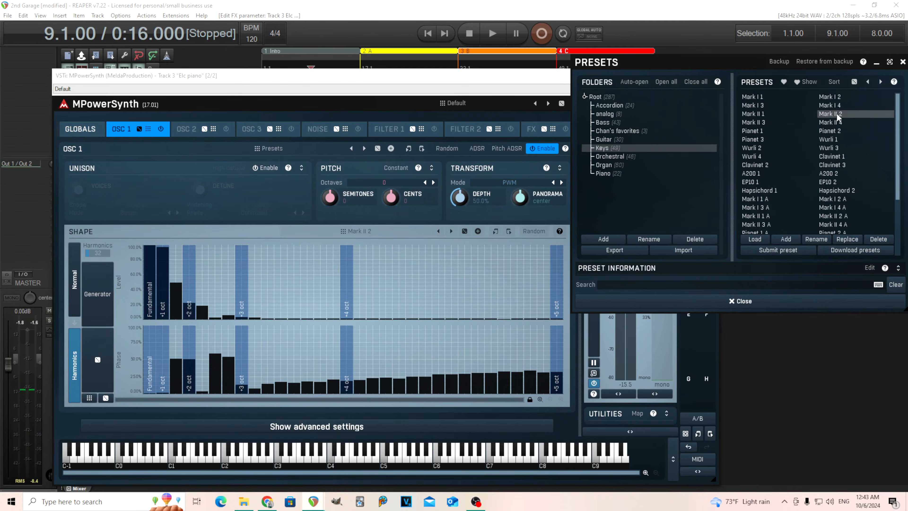
click(767, 122)
click(831, 121)
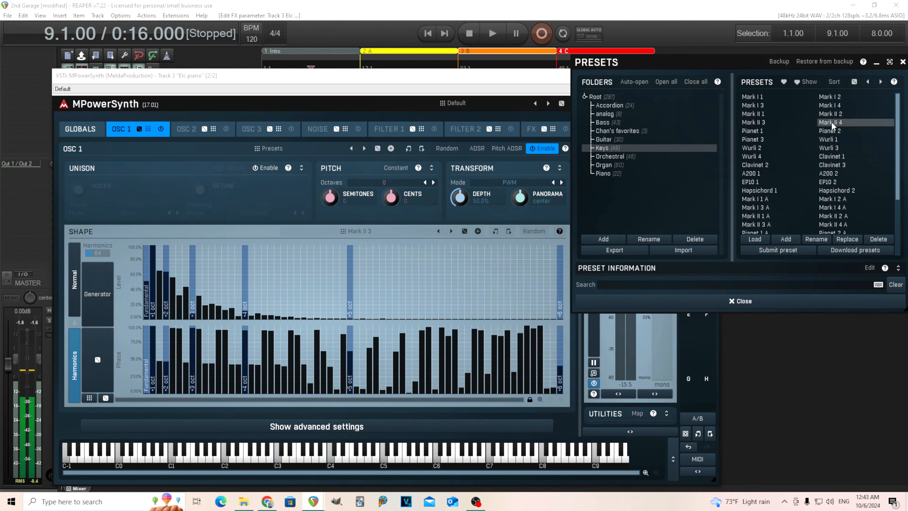
click(756, 131)
click(829, 131)
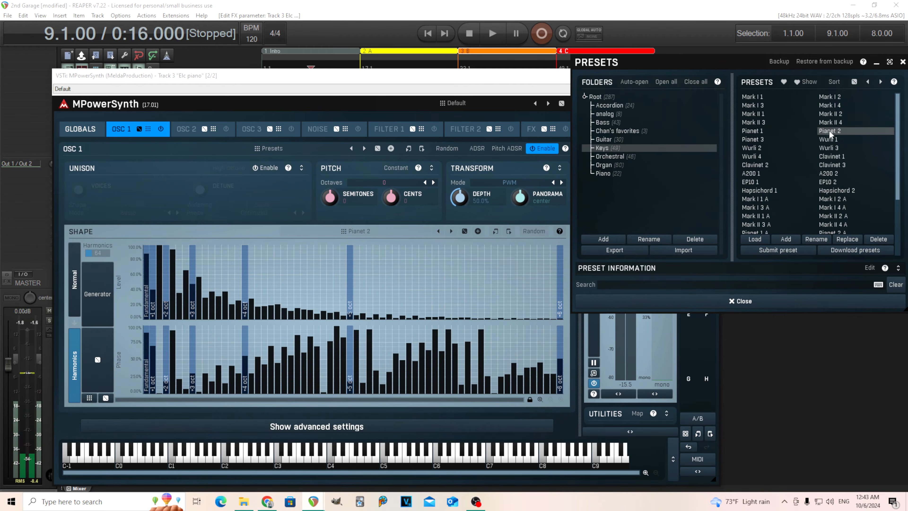
click(755, 139)
click(828, 140)
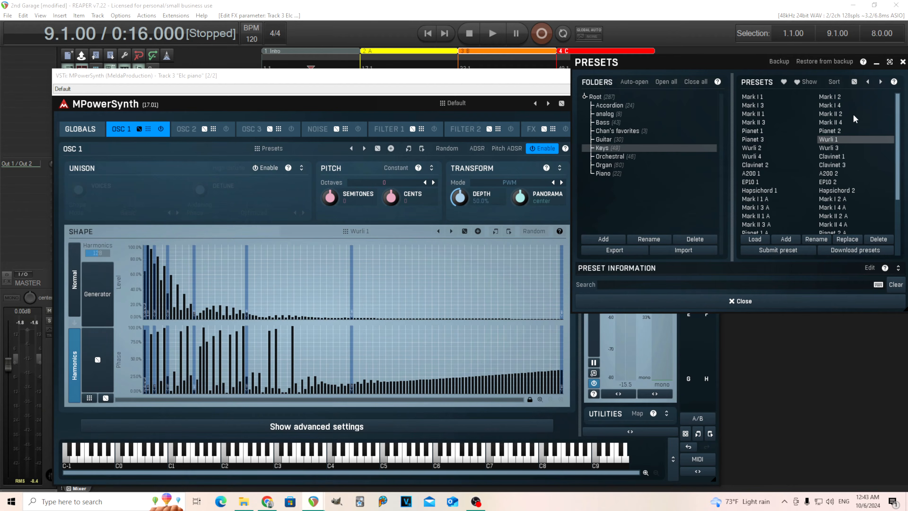
Load the Mark I 1 shape into oscillator 1 and close the preset browser.
click(758, 99)
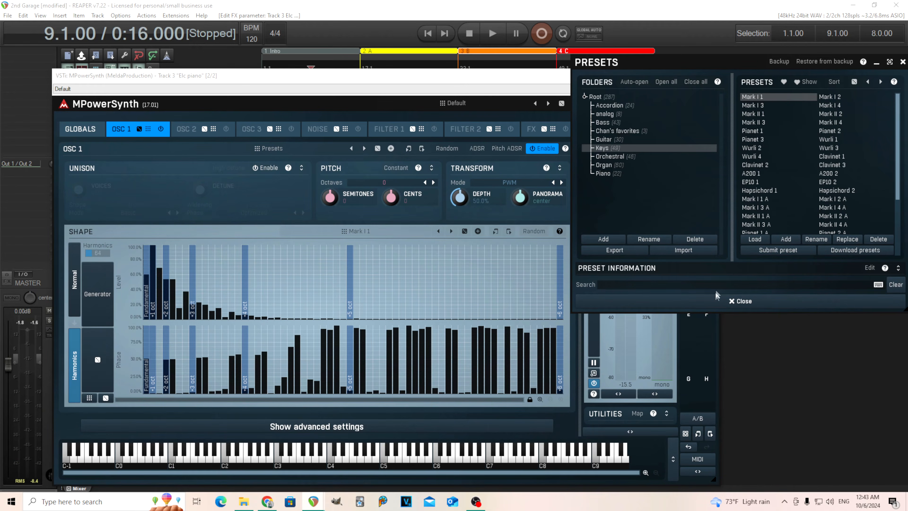
click(752, 302)
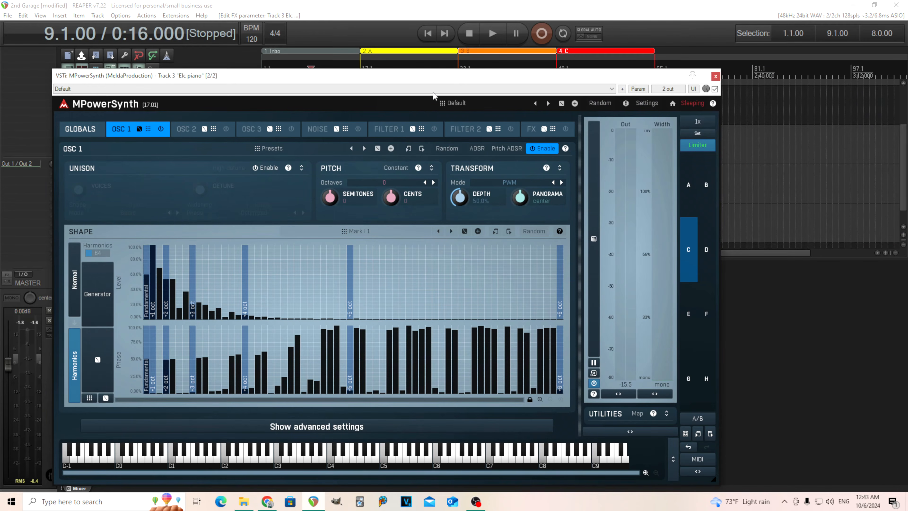
drag(432, 80, 483, 68)
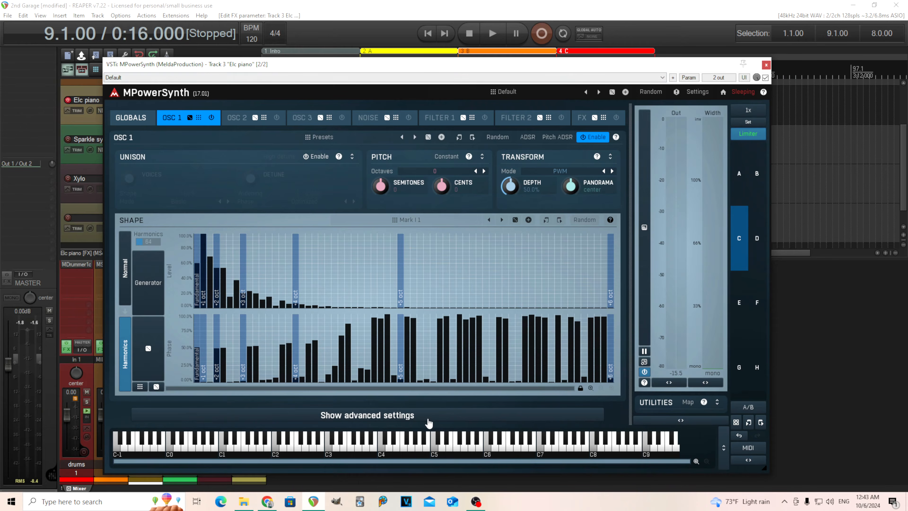
In the advanced settings, raise the velocity curve's starting point to just under 60% so soft notes play louder.
click(443, 416)
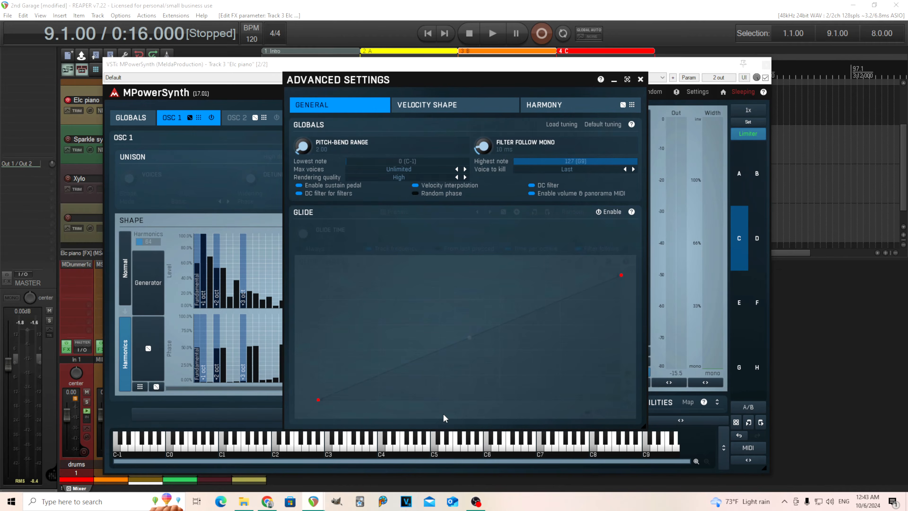
click(447, 105)
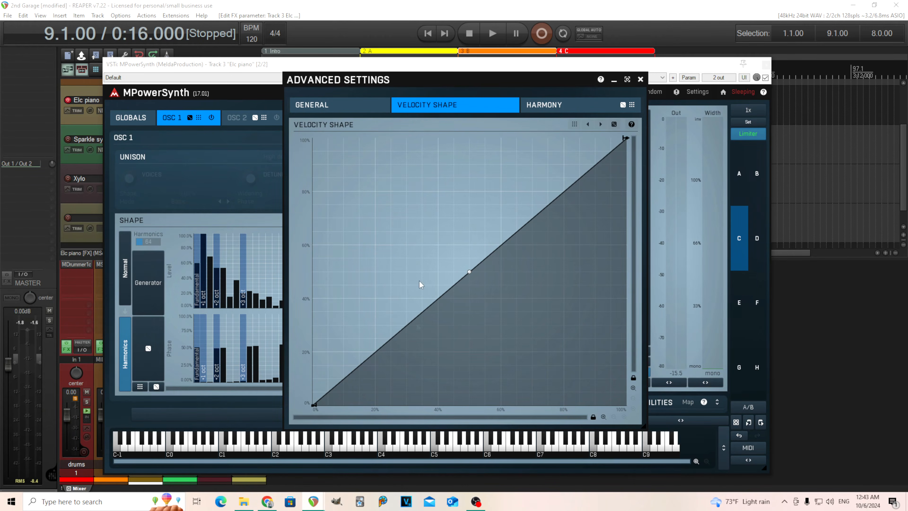
drag(454, 85, 367, 87)
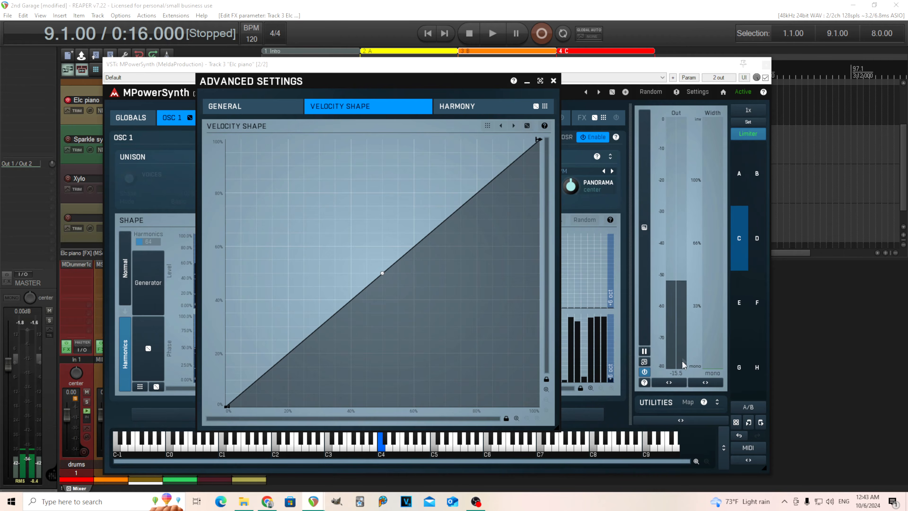
drag(227, 405, 224, 251)
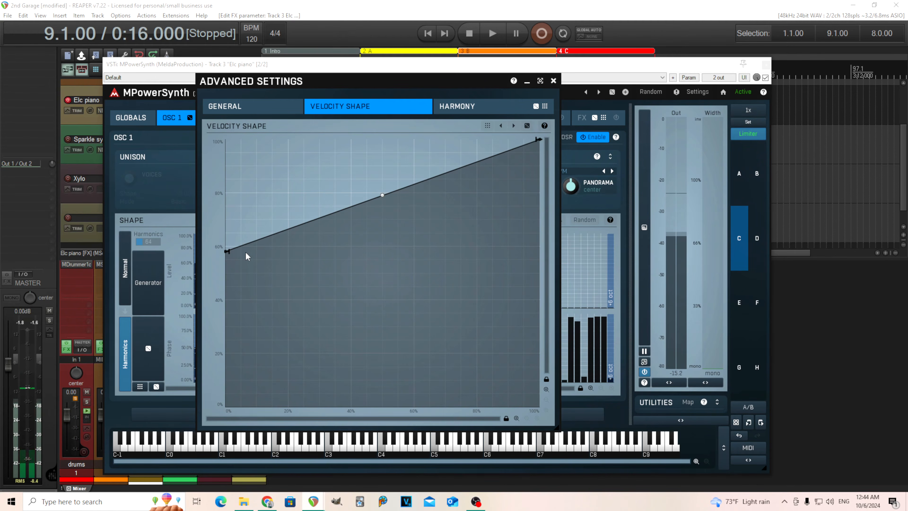
click(554, 81)
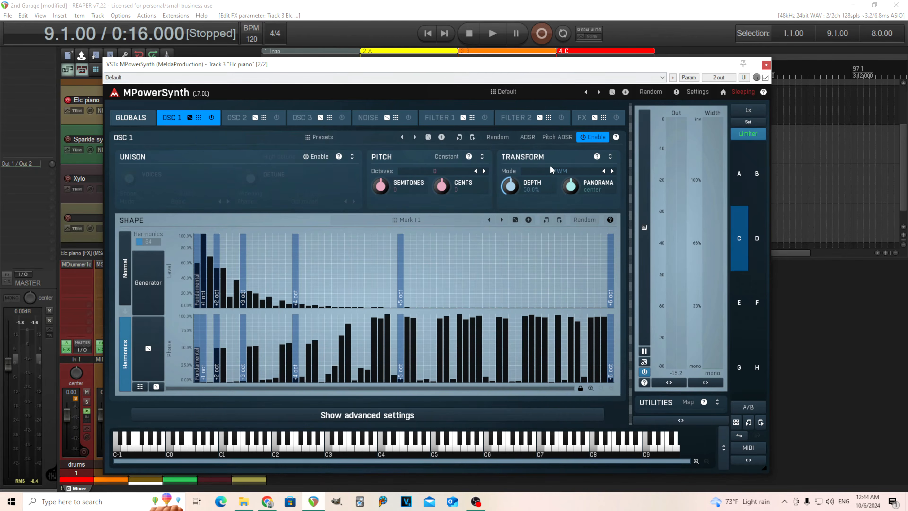
Set the global envelope's sustain to silence and its decay to about 3.2 seconds, with a decay curve of about -50%.
click(124, 118)
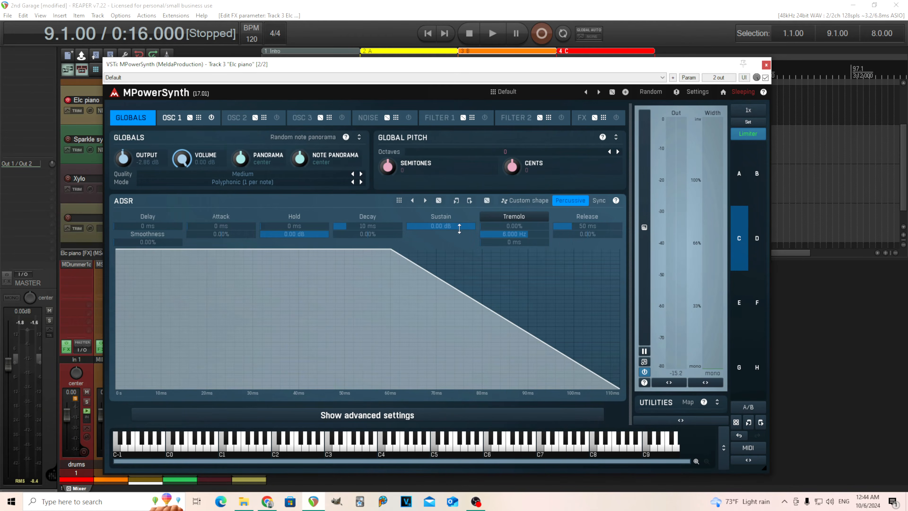
drag(460, 228, 455, 228)
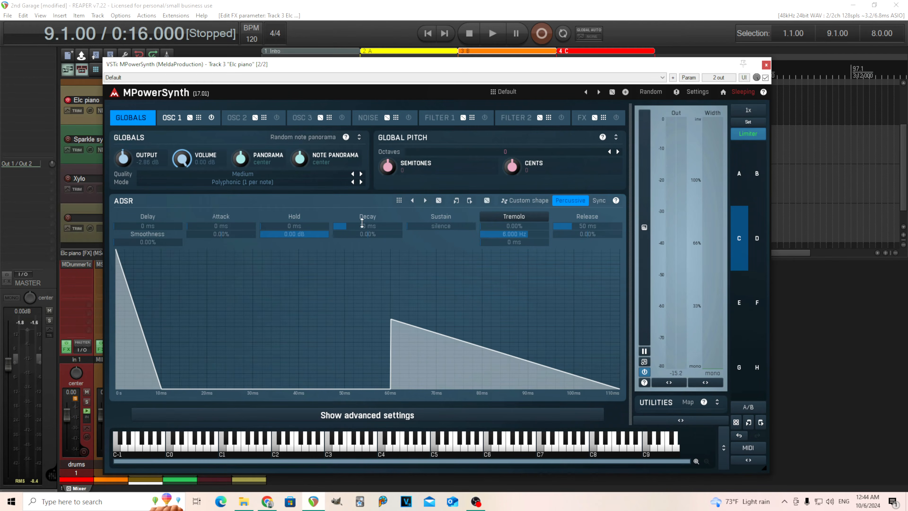
drag(368, 226, 367, 188)
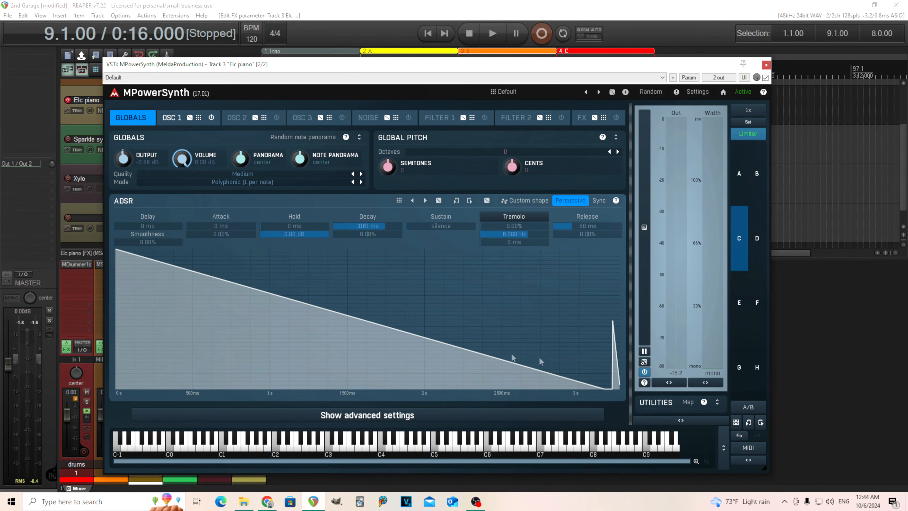
drag(368, 234, 350, 234)
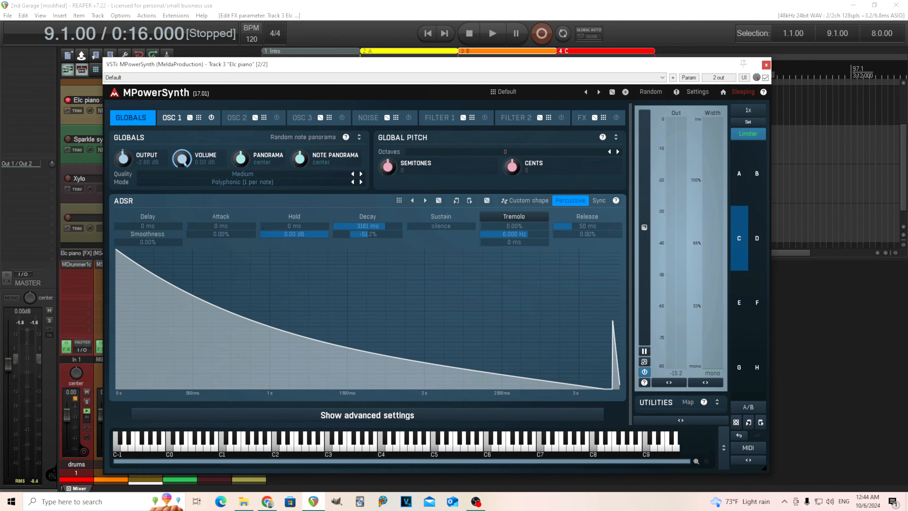
drag(350, 234, 351, 234)
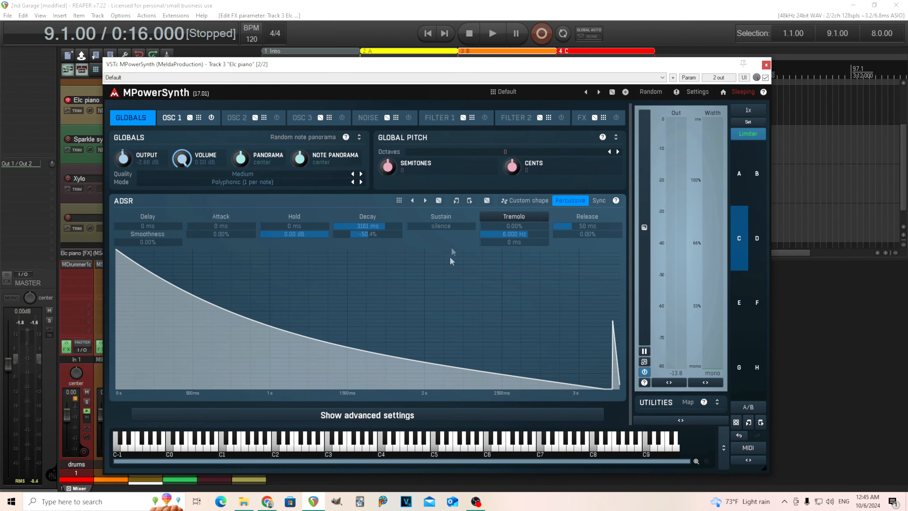
Enable Filter 1 and set its frequency modulation by velocity to about +3 octaves.
click(442, 122)
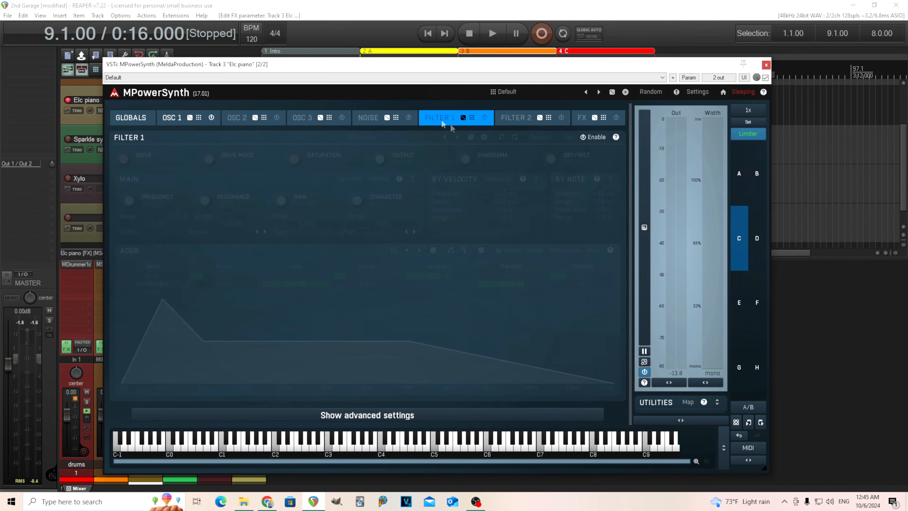
click(486, 121)
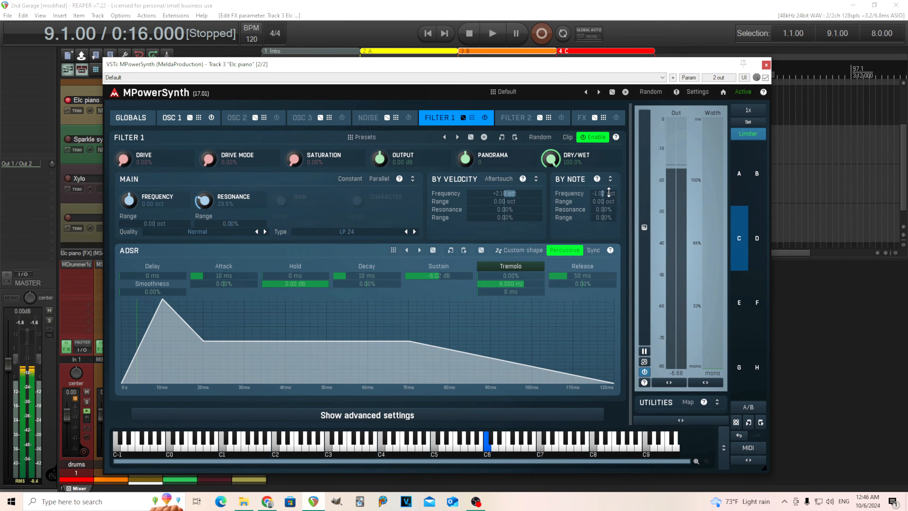
drag(519, 199, 519, 196)
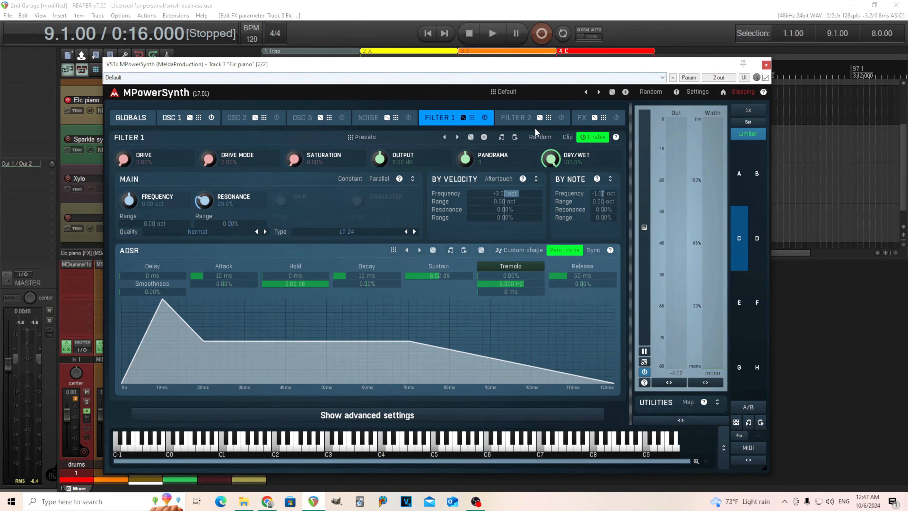
Add a CharmVerb reverb to the first effects lane, with its dry/wet at about 21%.
click(579, 122)
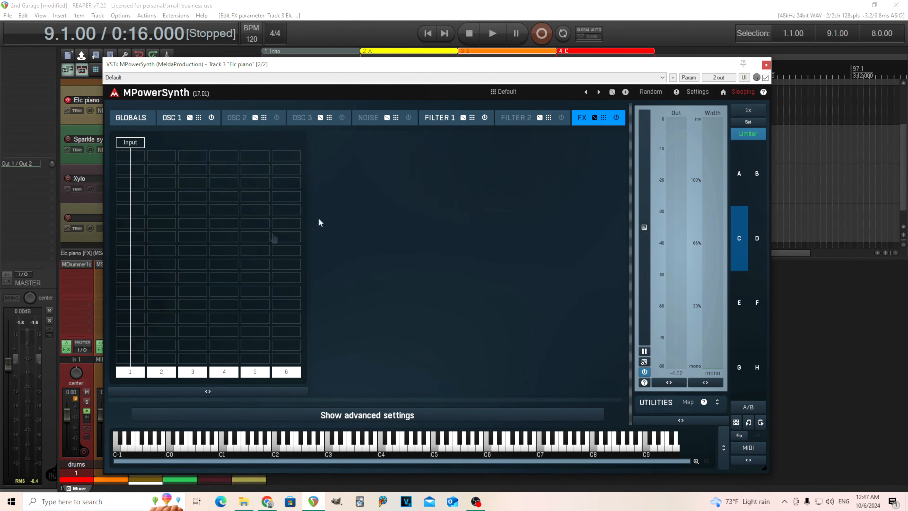
click(132, 238)
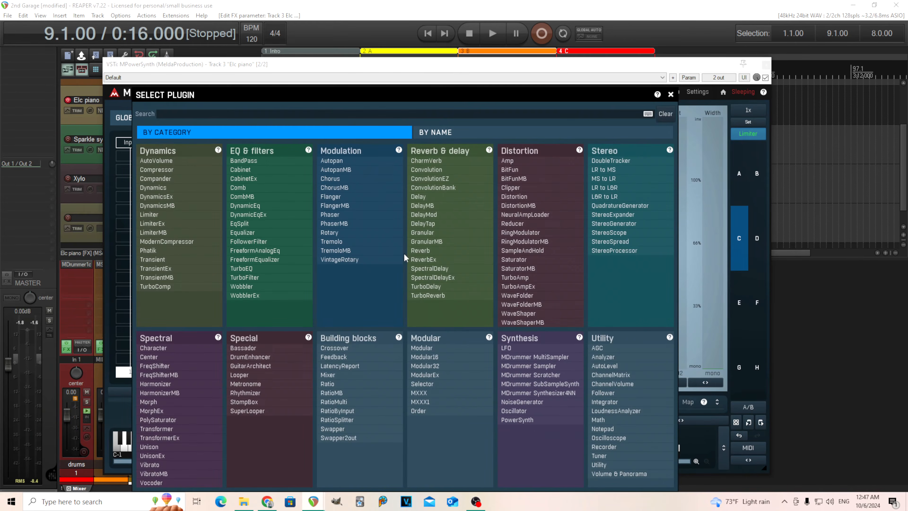
click(452, 162)
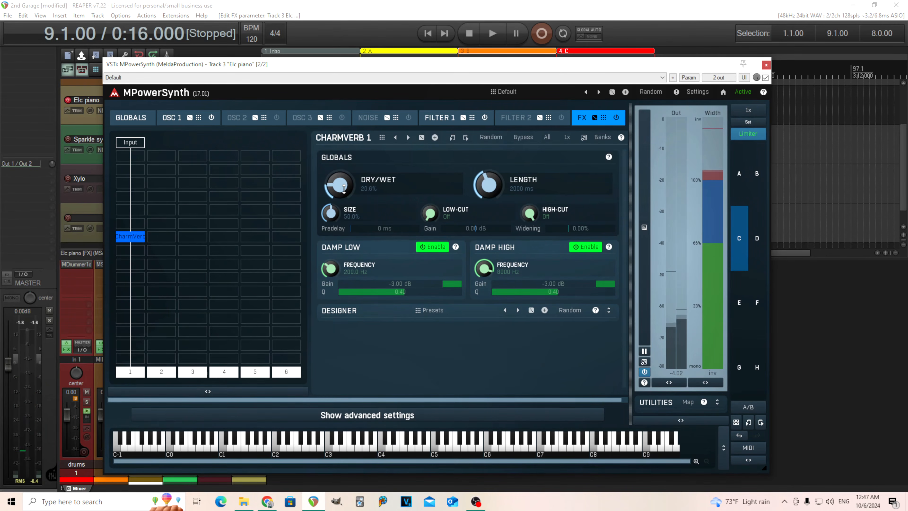
Play back the project to hear the electric piano with reverb, moving the synth window clear of the arrangement.
drag(484, 70, 530, 140)
click(495, 32)
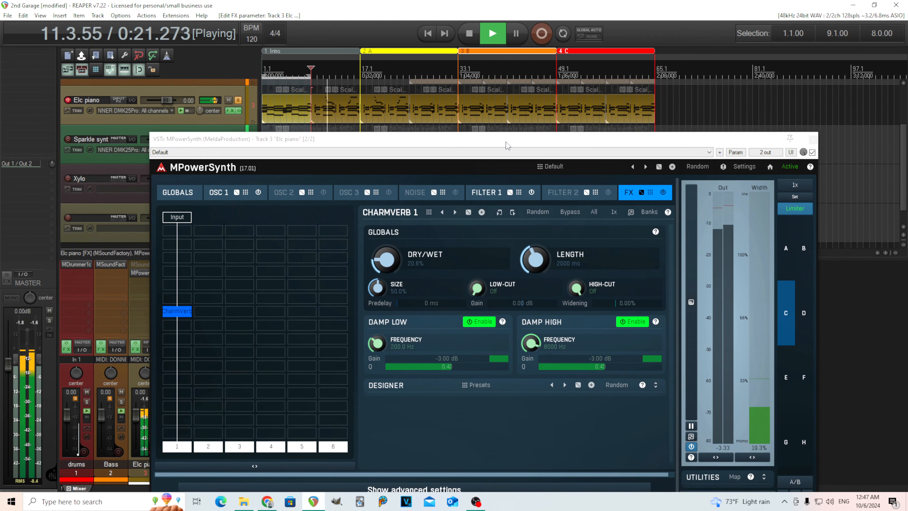
drag(506, 143, 504, 123)
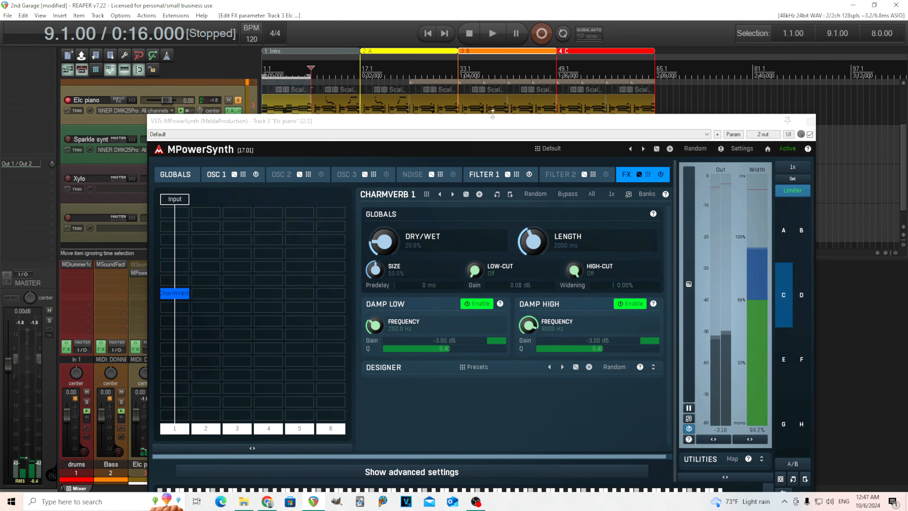
drag(499, 124, 547, 84)
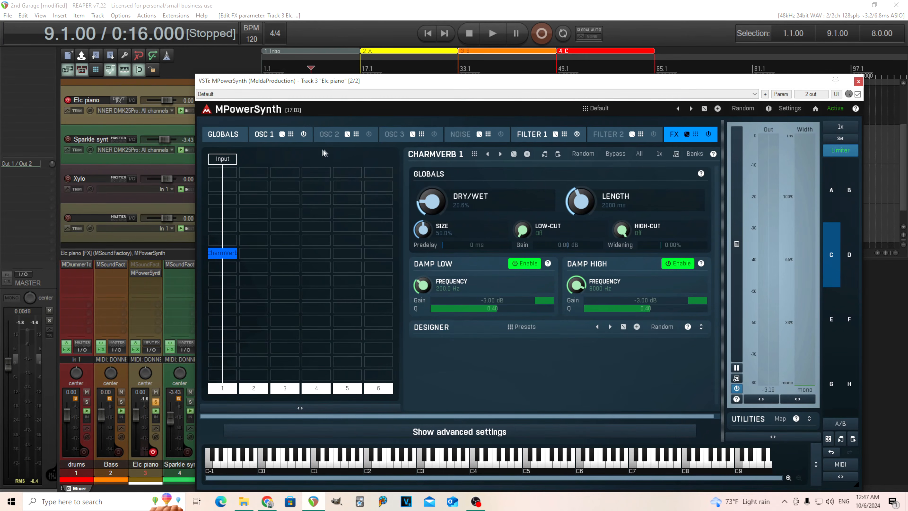
Enable oscillator 2 with a normal sine shape and compare the sound with it off and on.
click(332, 140)
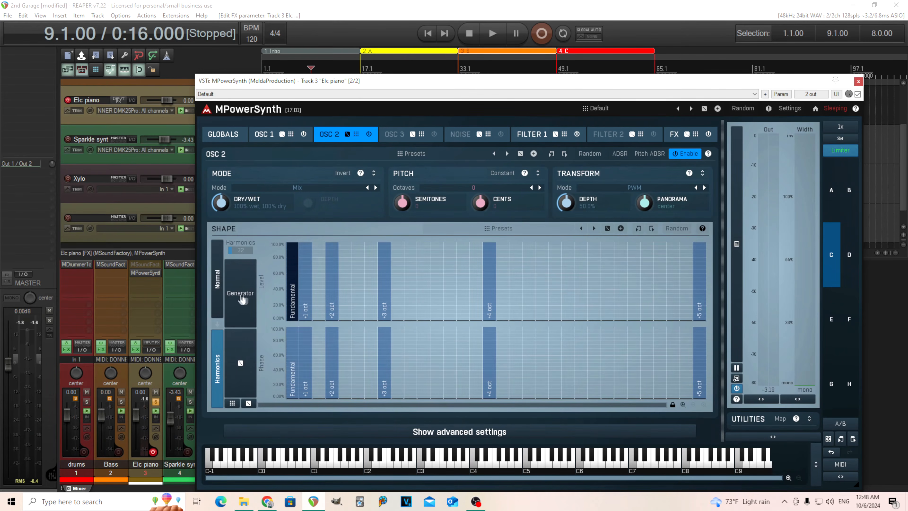
click(218, 287)
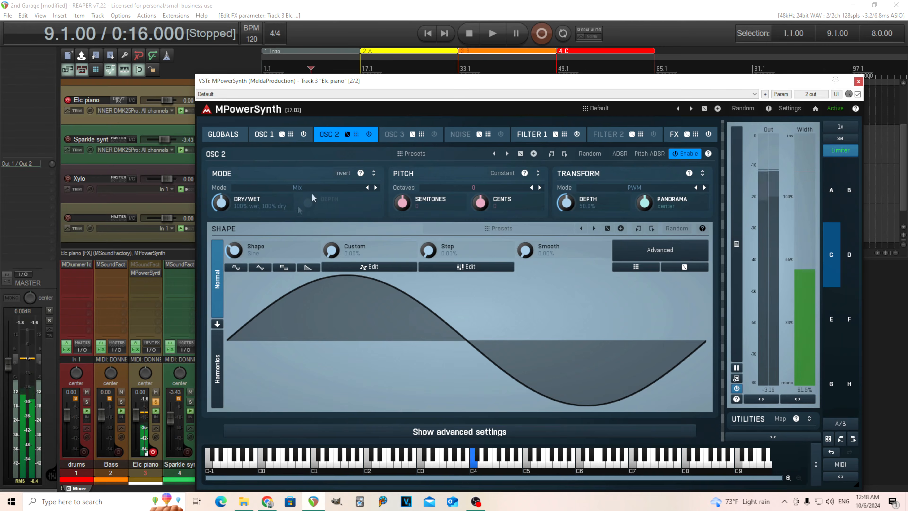
click(369, 134)
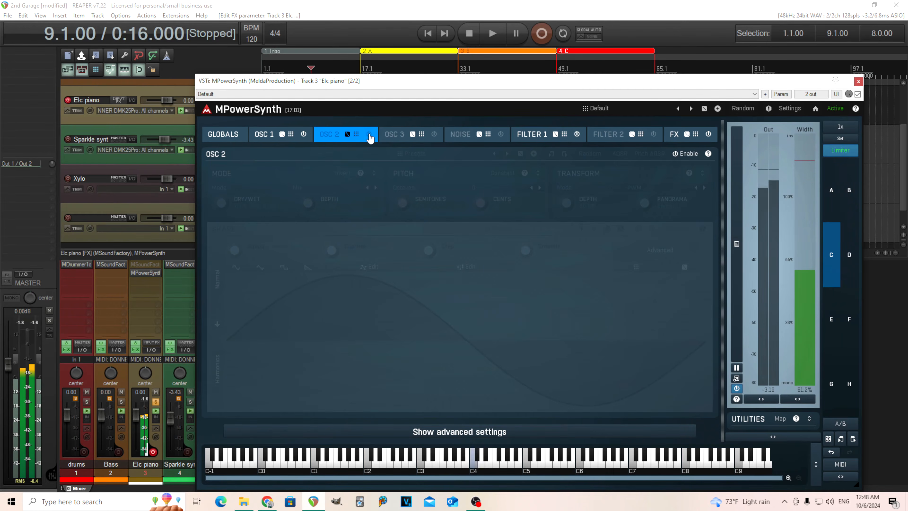
click(370, 135)
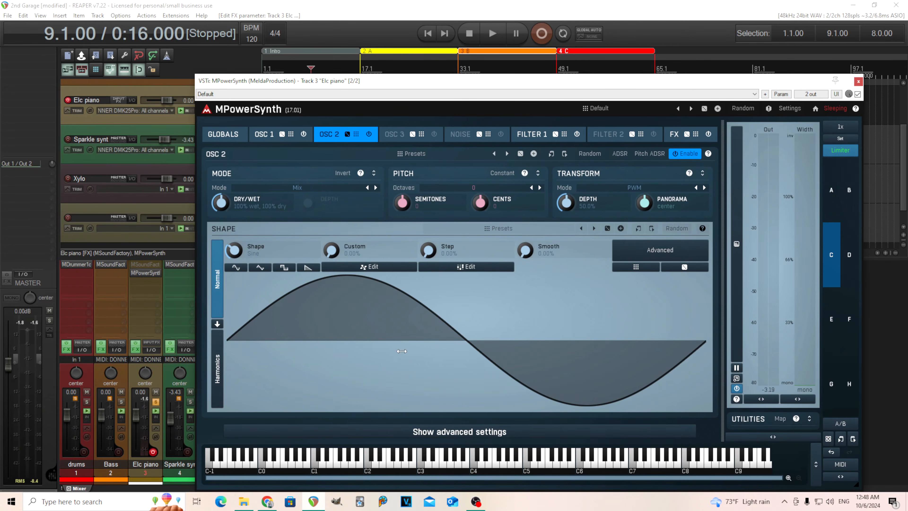
Set oscillator 2's transform mode to Phase with 50% depth, and lower its mix to about 44% wet.
click(269, 138)
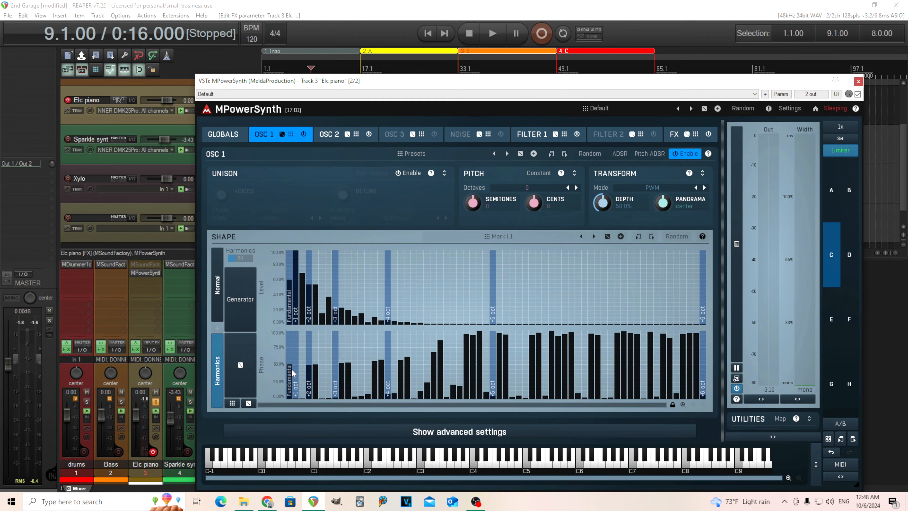
click(329, 135)
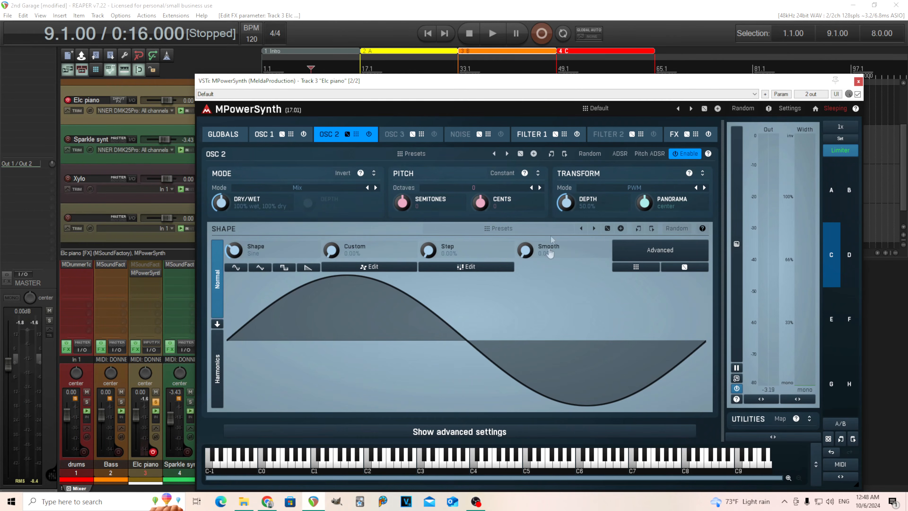
click(613, 189)
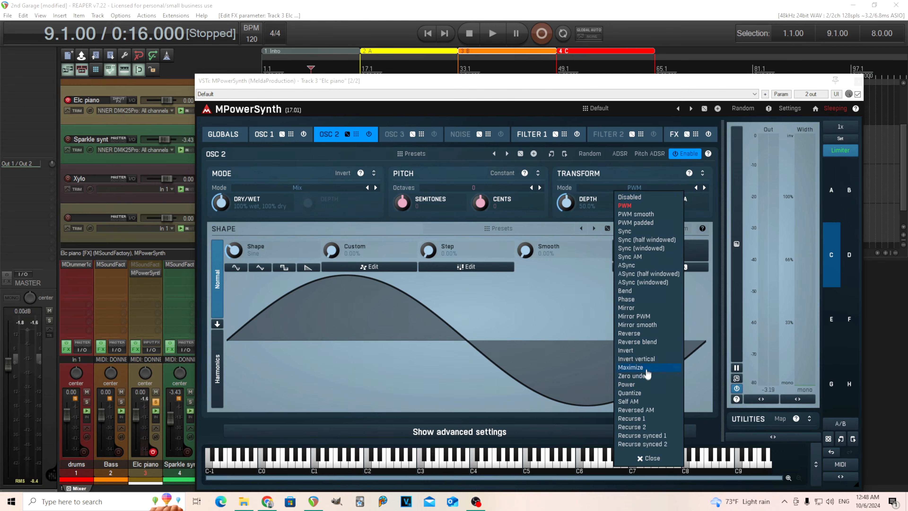
click(646, 302)
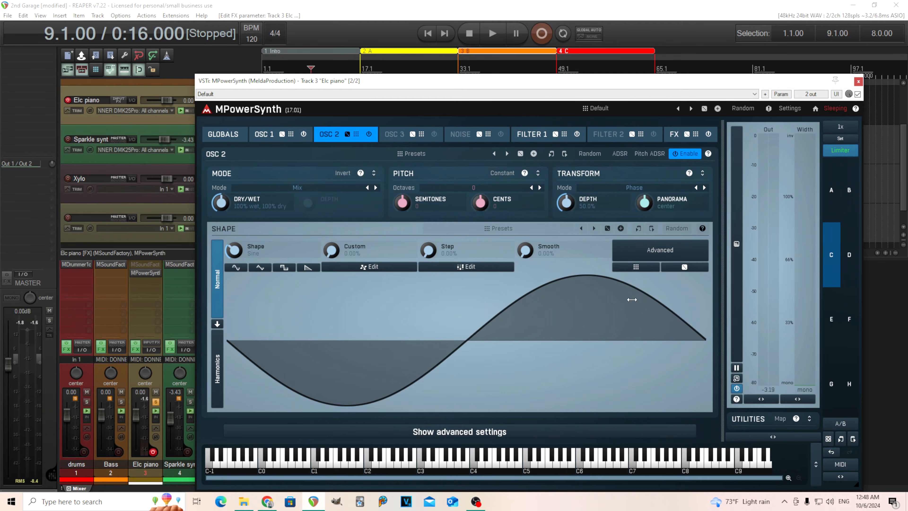
double_click(576, 203)
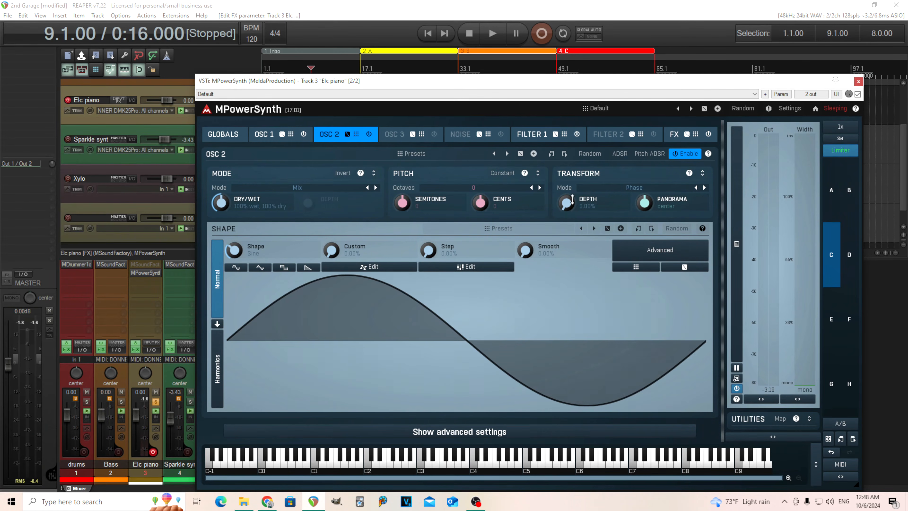
drag(570, 201, 570, 172)
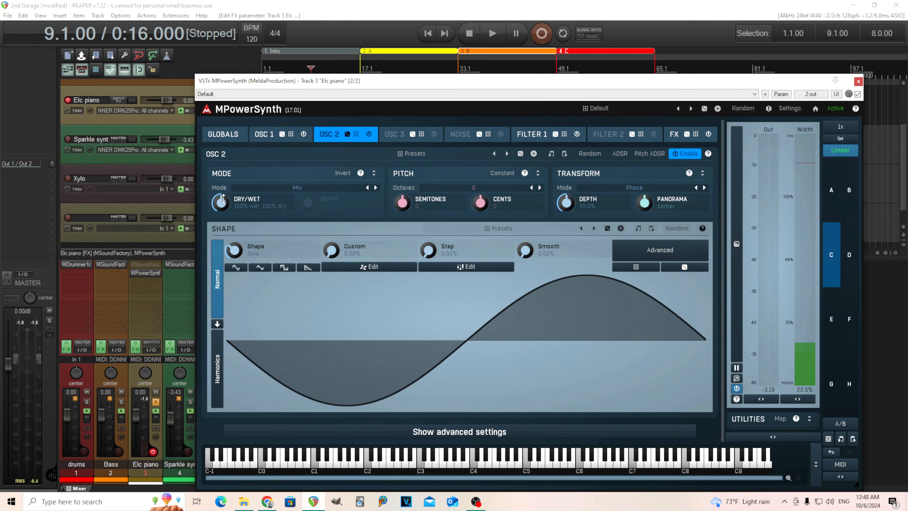
drag(223, 198, 224, 226)
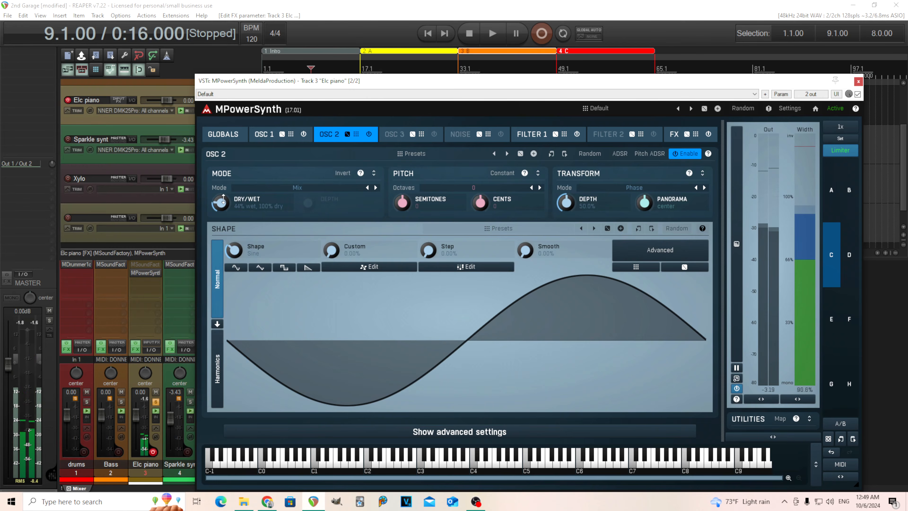
With oscillator 2 off, audition other Mark I and Mark II shapes in oscillator 1, ending back on Mark I 1.
click(368, 134)
click(265, 135)
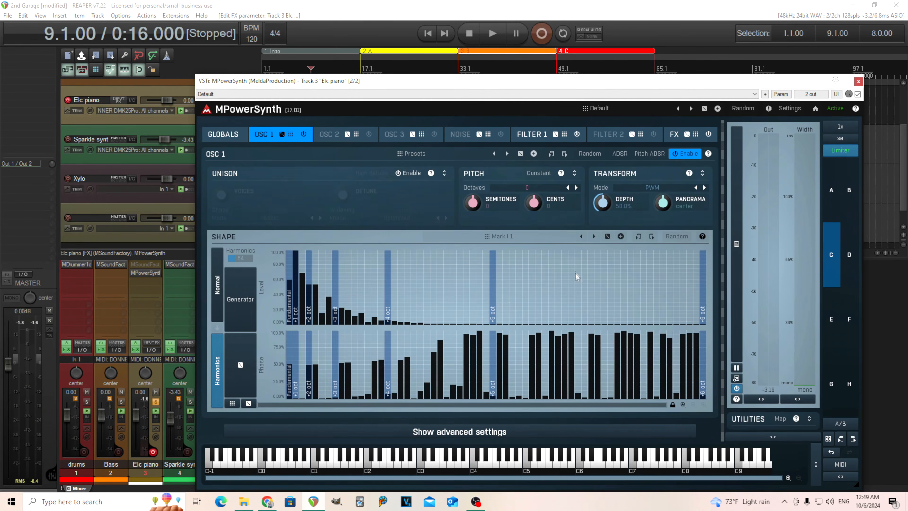
click(522, 236)
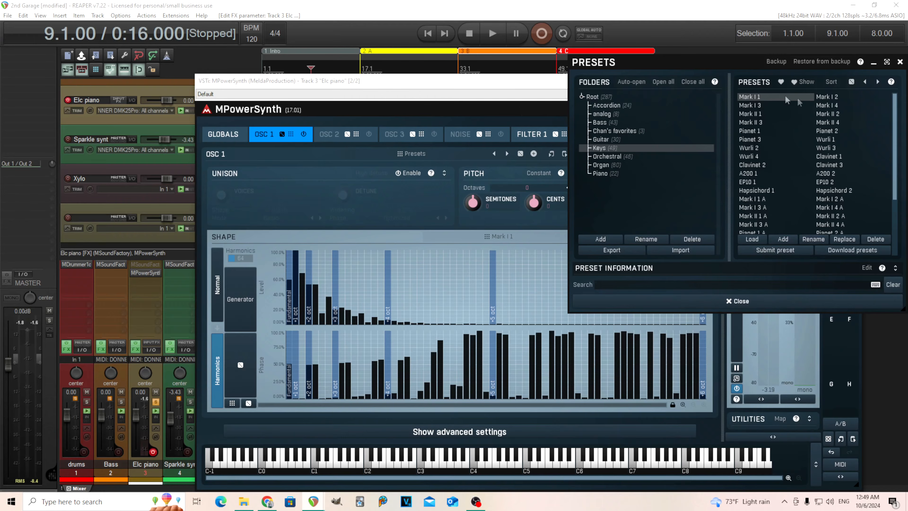
click(831, 99)
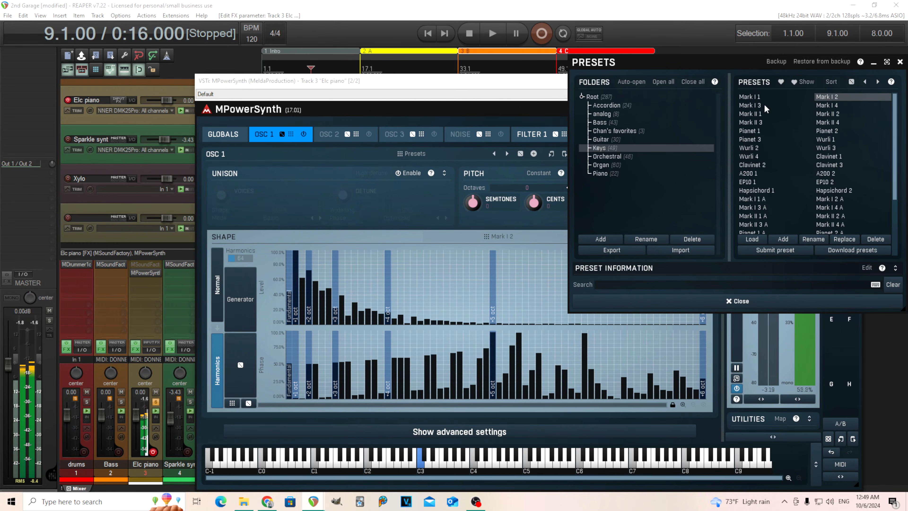
click(824, 106)
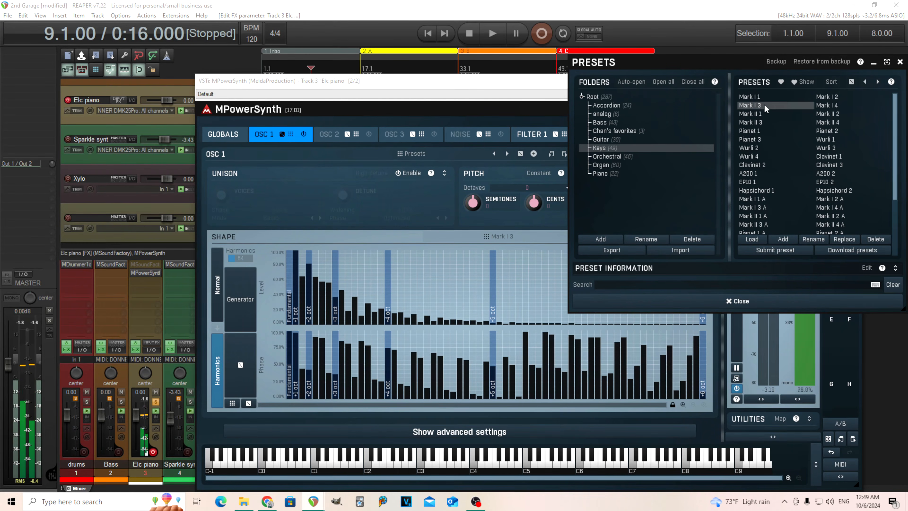
click(748, 113)
click(826, 113)
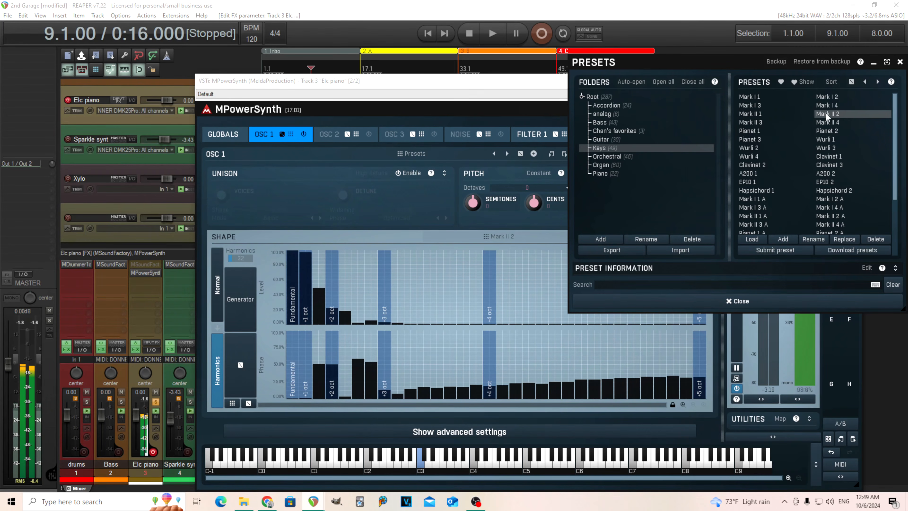
click(762, 122)
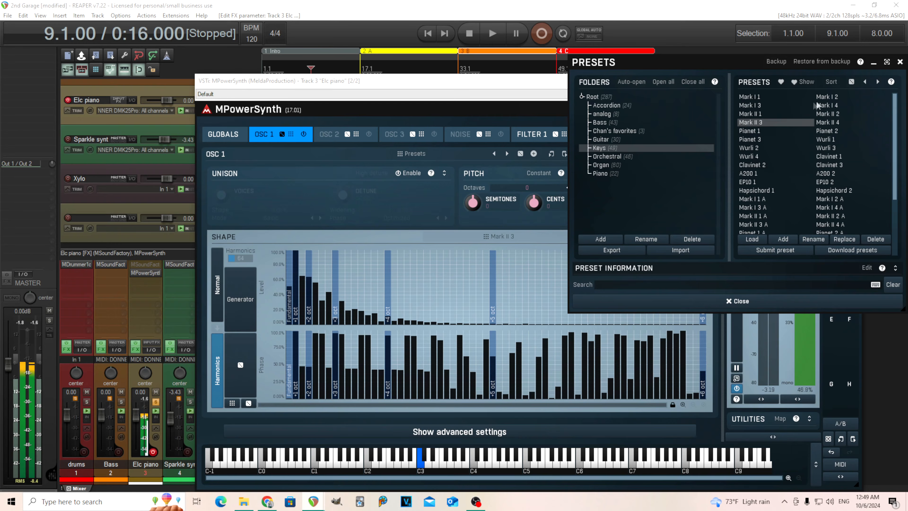
click(760, 97)
click(786, 305)
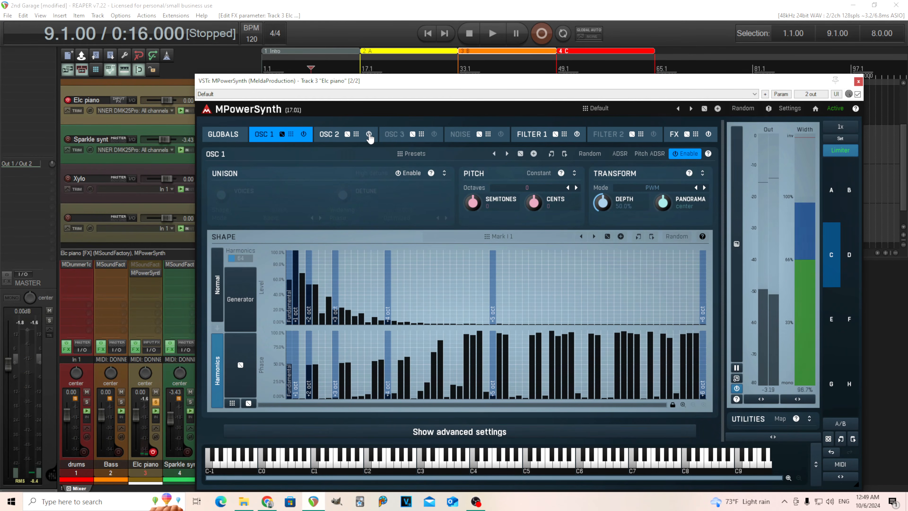
Lower the synth's global output to about -5.2 dB.
click(217, 137)
drag(216, 180, 215, 180)
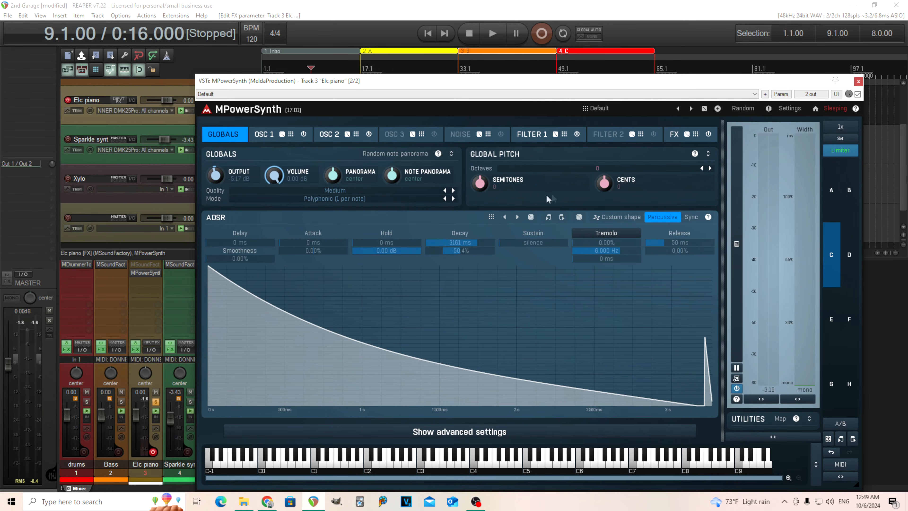
Add a PowerSynth module to the first slot of effects lane 2 and switch off lane 1's output.
click(674, 134)
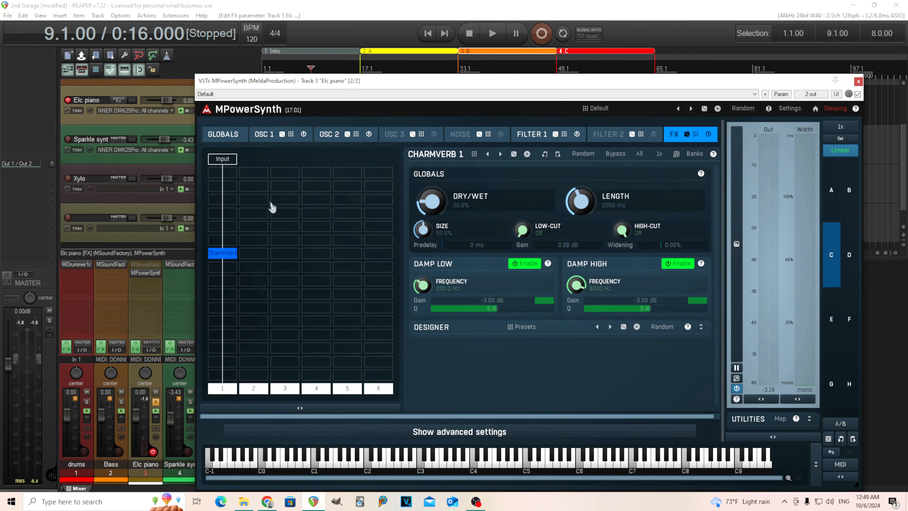
click(257, 174)
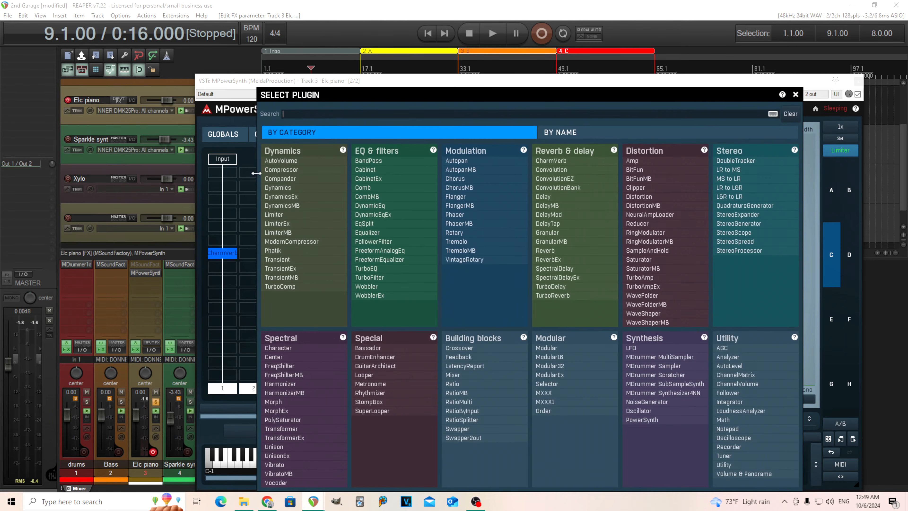
click(659, 421)
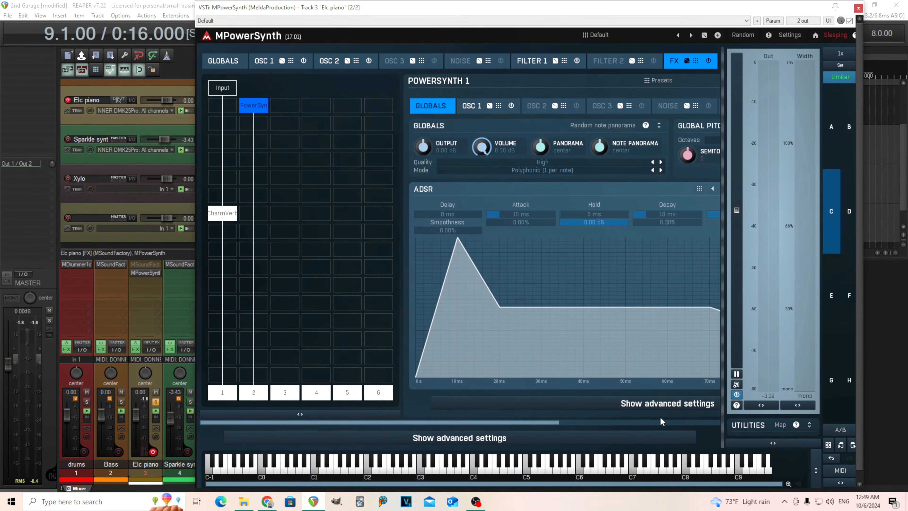
click(222, 393)
Open the nested PowerSynth in its own window and set its envelope to 0 ms attack, silent sustain and about 44 ms decay.
drag(513, 423, 689, 426)
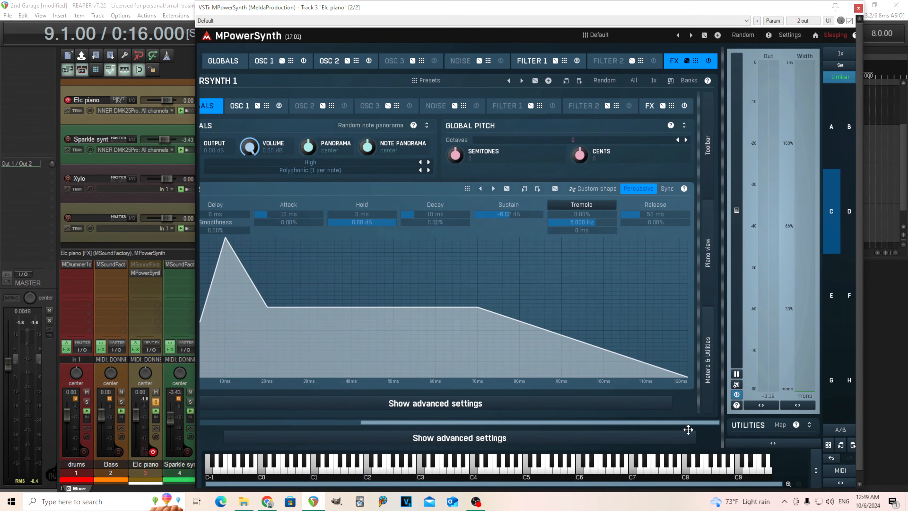
click(671, 82)
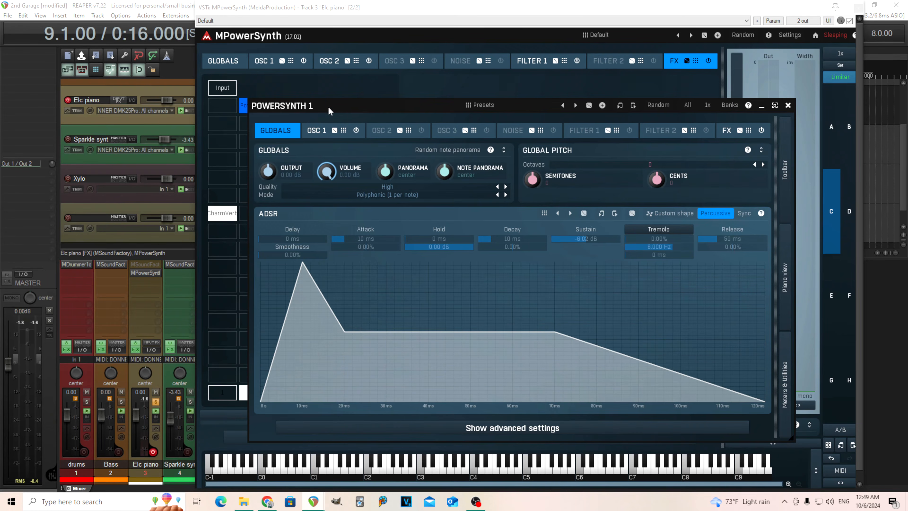
drag(325, 108, 319, 106)
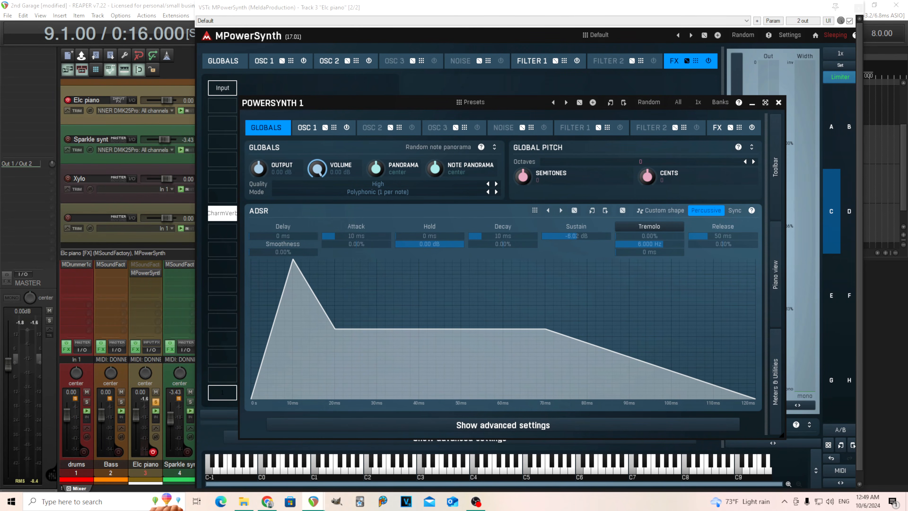
drag(354, 235, 354, 250)
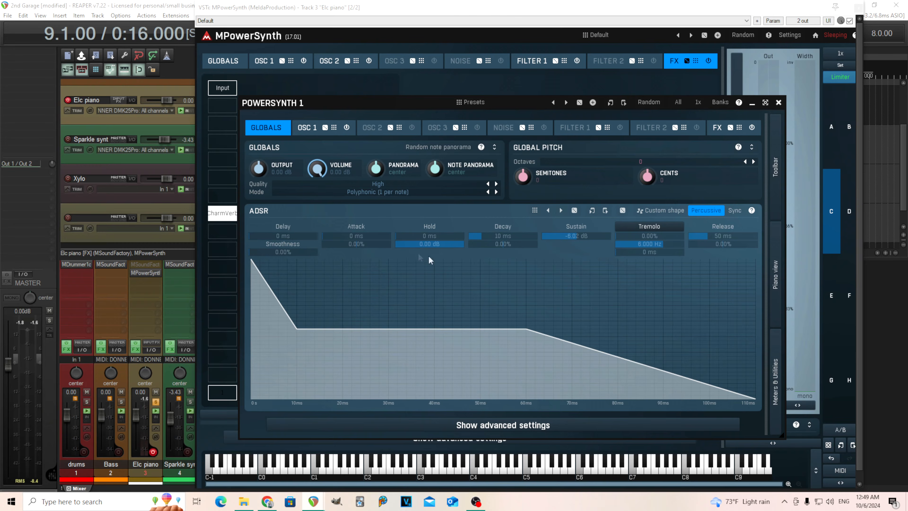
drag(576, 235, 577, 258)
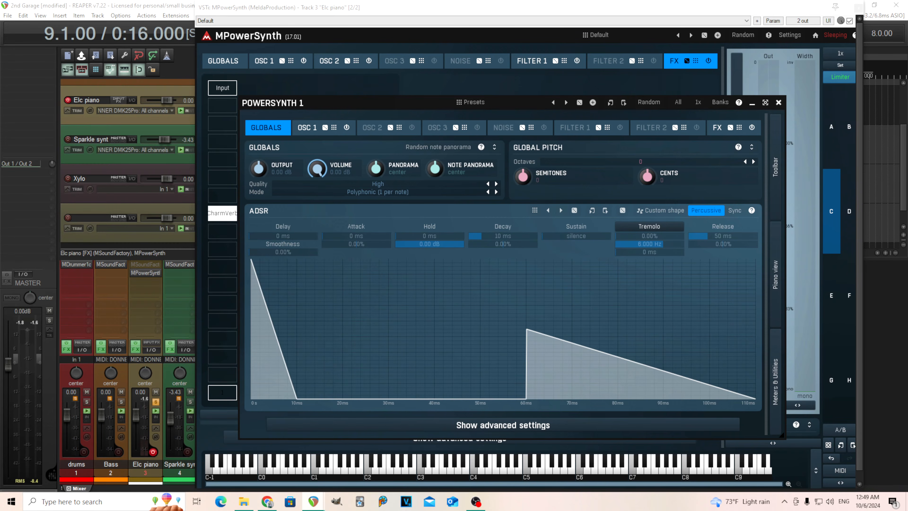
drag(503, 236, 503, 222)
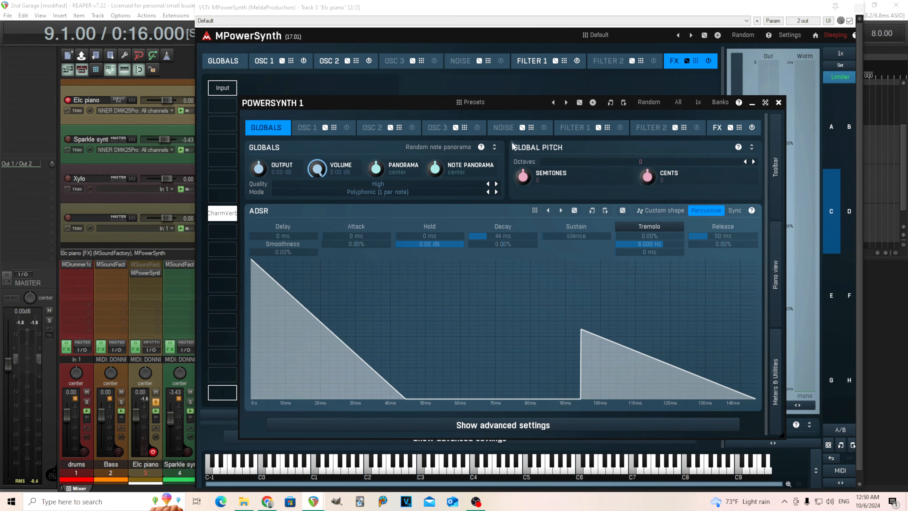
In the nested PowerSynth, use noise instead of oscillator 1 by enabling the noise generator with oscillator 1 off.
click(505, 129)
click(544, 128)
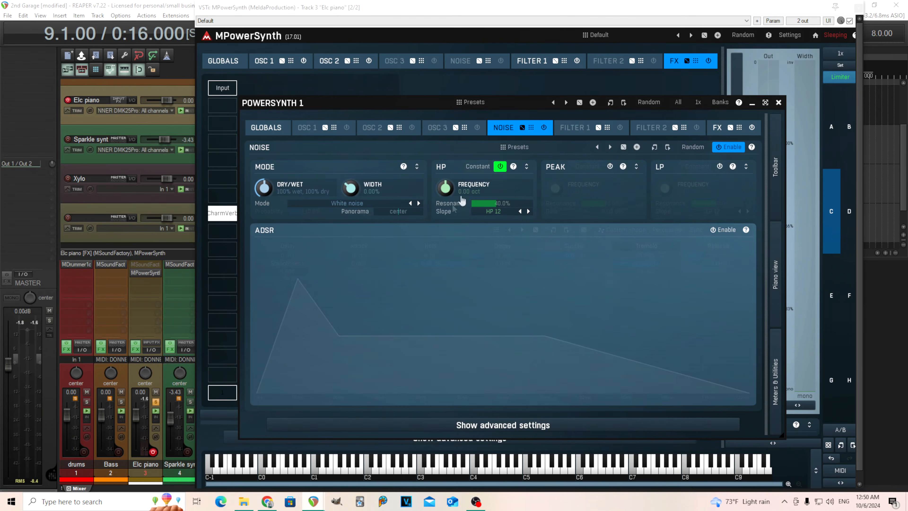
Switch off the noise generator's high-pass filter and set the nested synth's filter 1 to the LP 24 type.
click(500, 167)
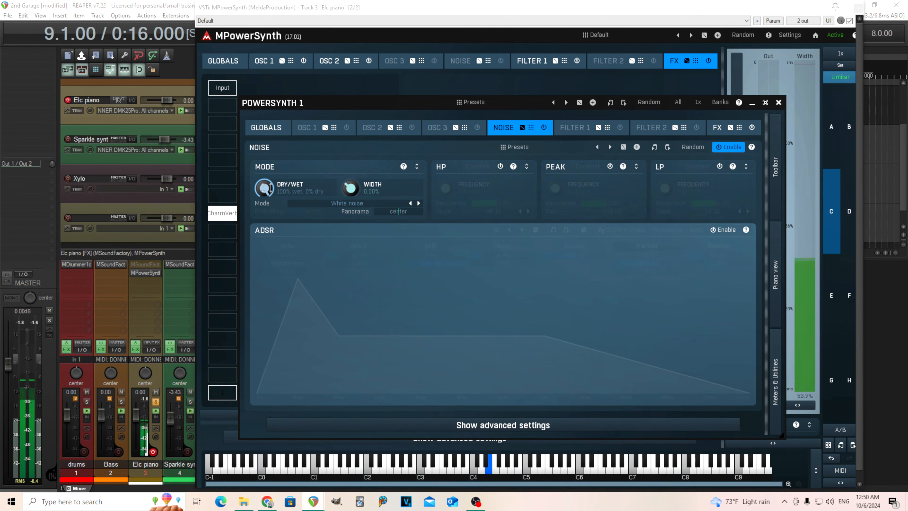
click(578, 128)
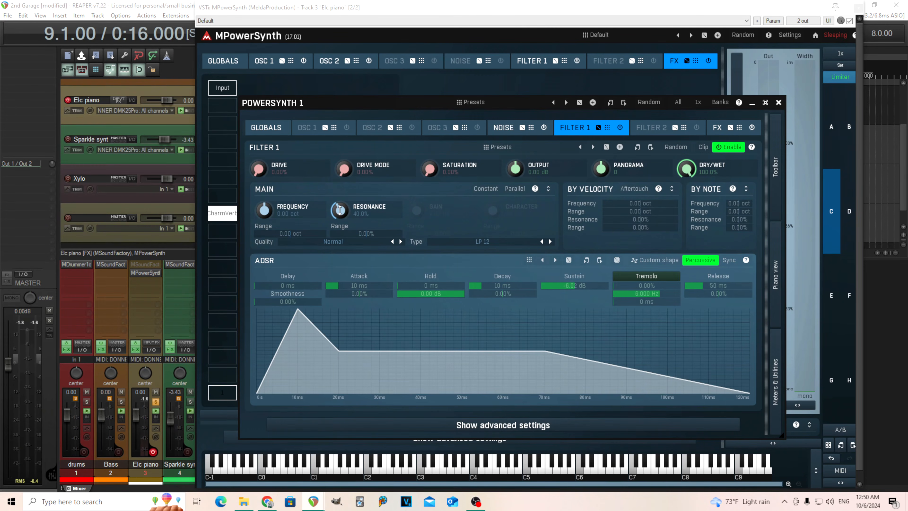
click(550, 242)
Set the nested filter 1 envelope to 0 ms attack, silent sustain and 15 ms decay.
drag(339, 285, 325, 286)
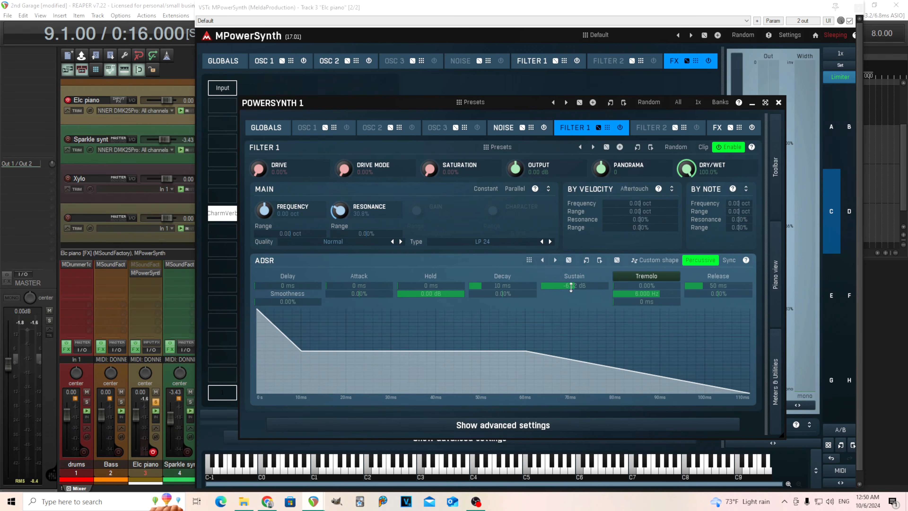
drag(571, 286, 571, 314)
drag(492, 286, 500, 286)
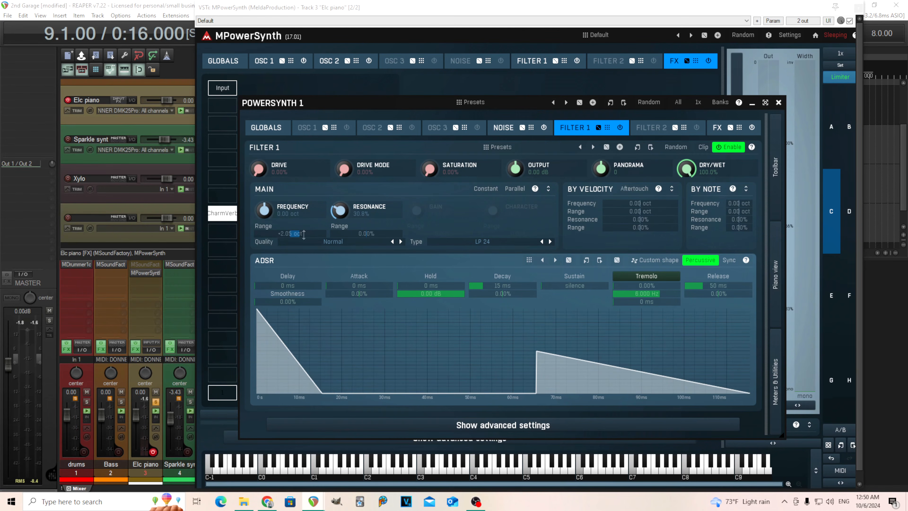
Make filter 1's frequency constant with a range of about +3.84 oct, and raise the filter's output to about +13 dB.
click(488, 191)
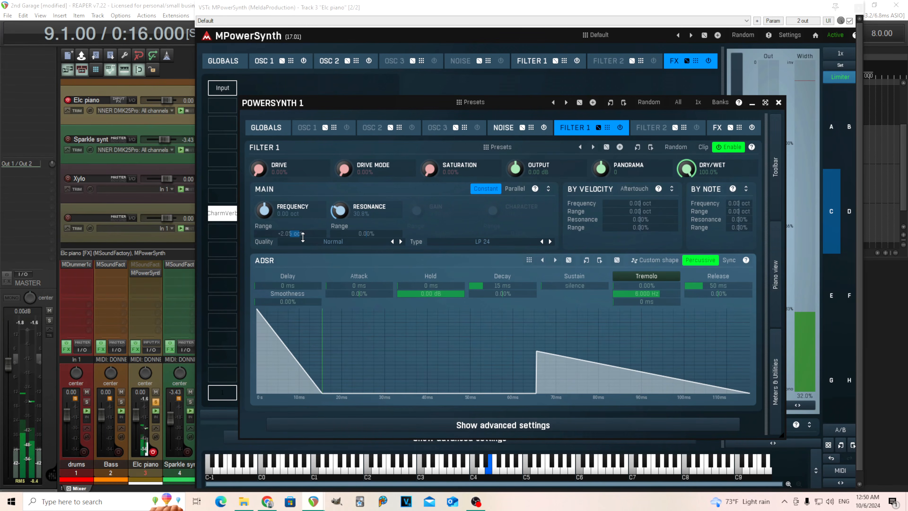
drag(303, 237, 303, 224)
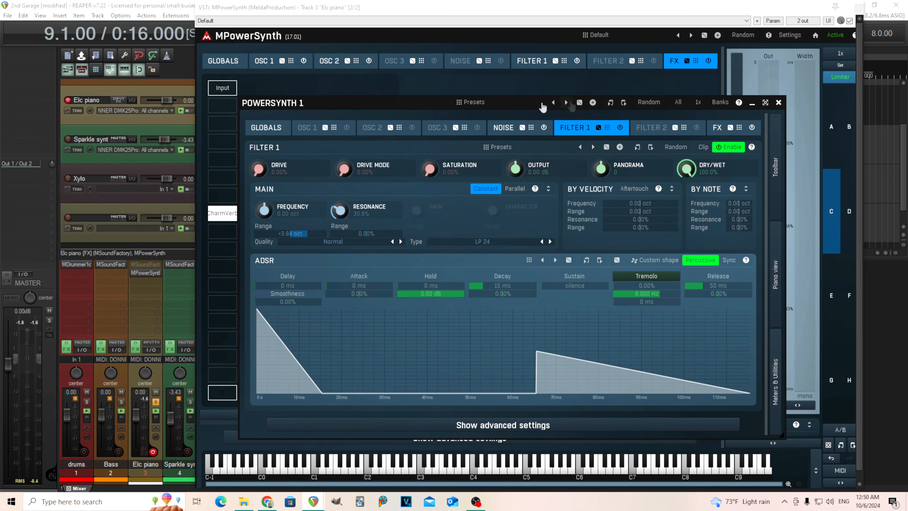
drag(398, 103, 317, 97)
drag(434, 163, 434, 150)
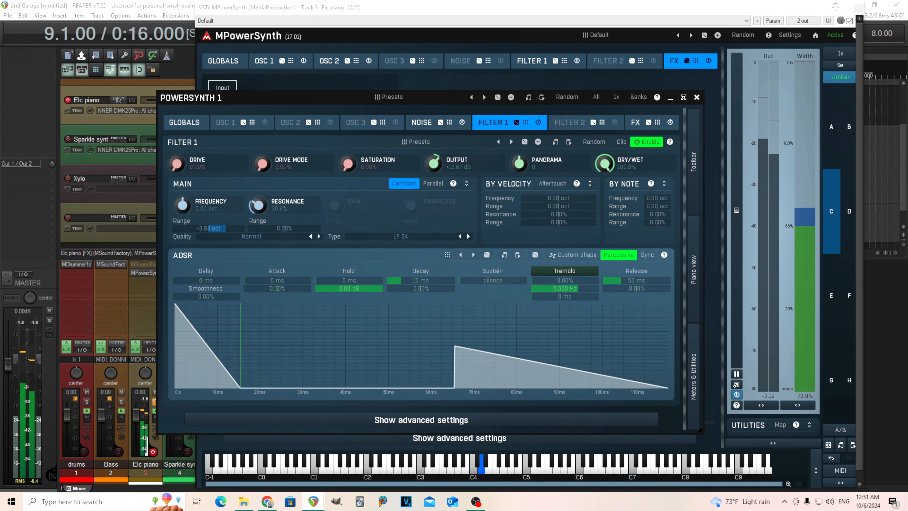
Set the noise generator's width to mono and slightly lower filter 1's frequency range in the nested PowerSynth.
click(422, 123)
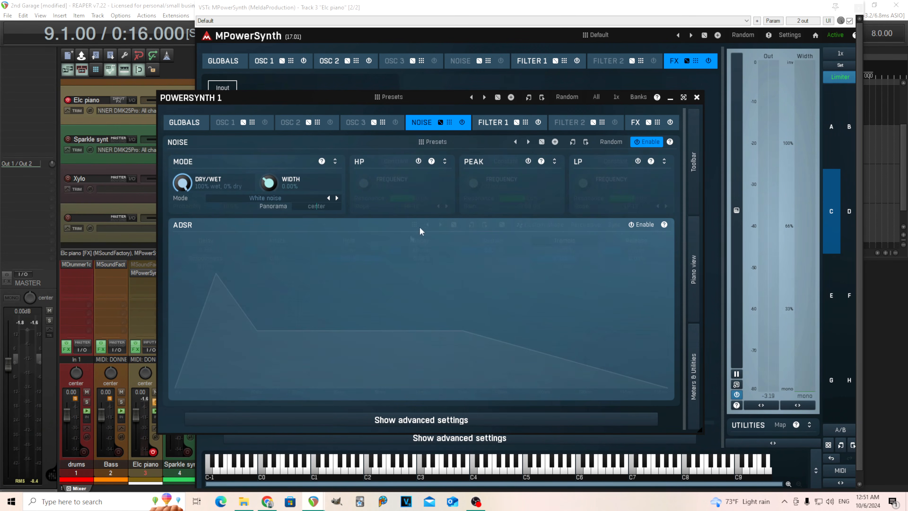
drag(270, 182, 267, 207)
click(490, 123)
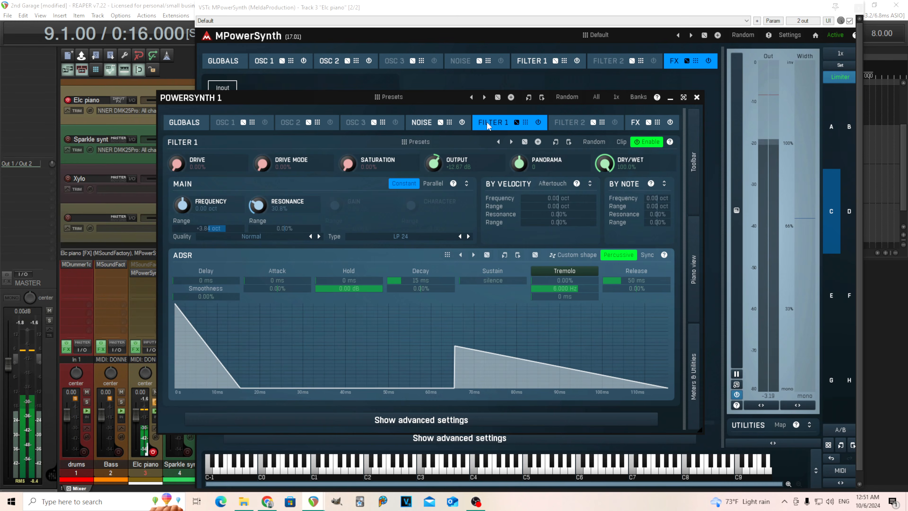
mouse_move(225, 230)
mouse_down()
mouse_move(225, 244)
mouse_move(227, 228)
mouse_up()
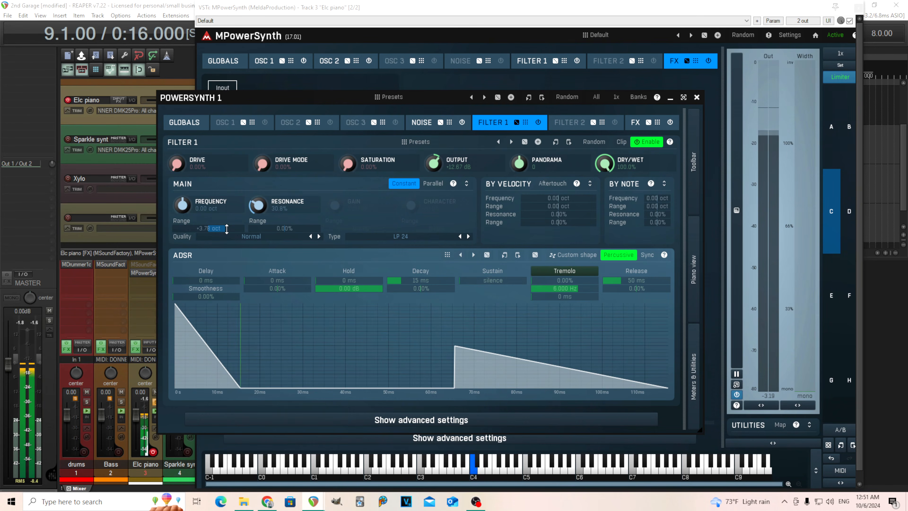
Enable the noise's high-pass filter as a constant HP 24 at about +0.45 oct with about 29% resonance, and close the nested synth's window.
click(419, 122)
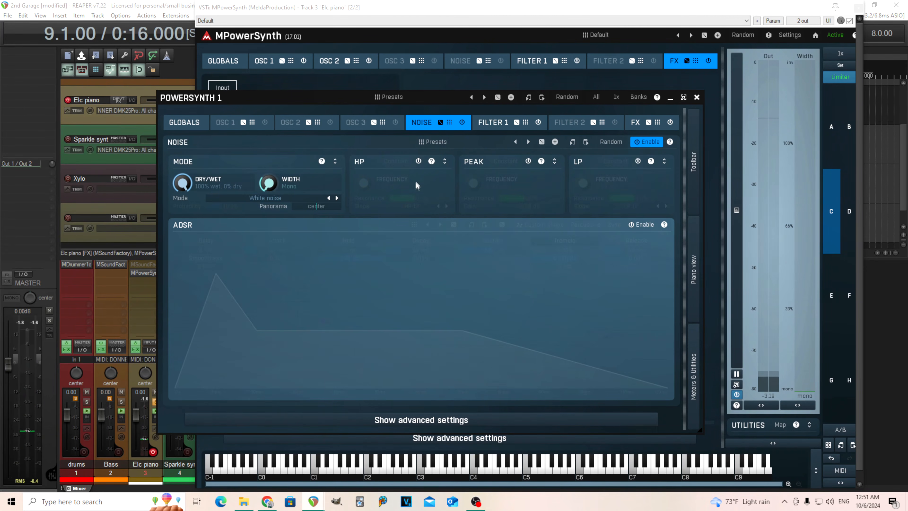
click(418, 161)
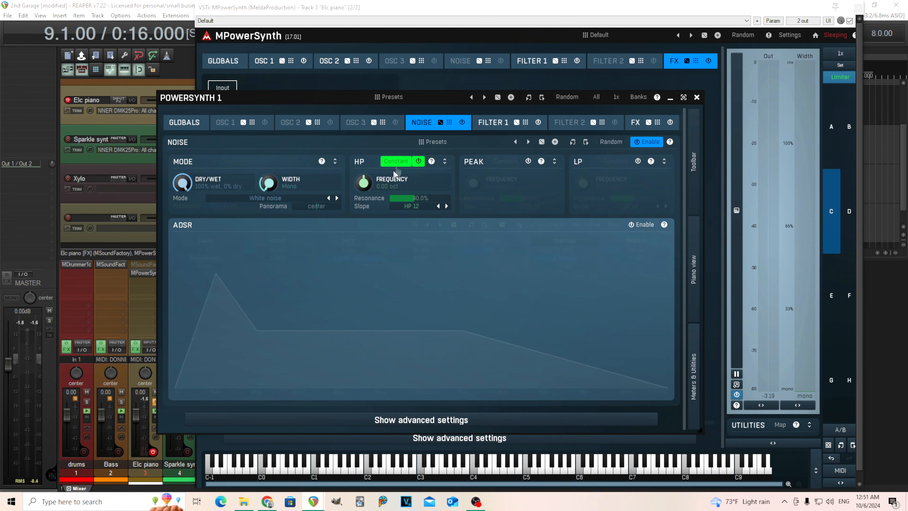
mouse_move(364, 183)
mouse_down()
mouse_move(364, 152)
mouse_move(363, 181)
mouse_up()
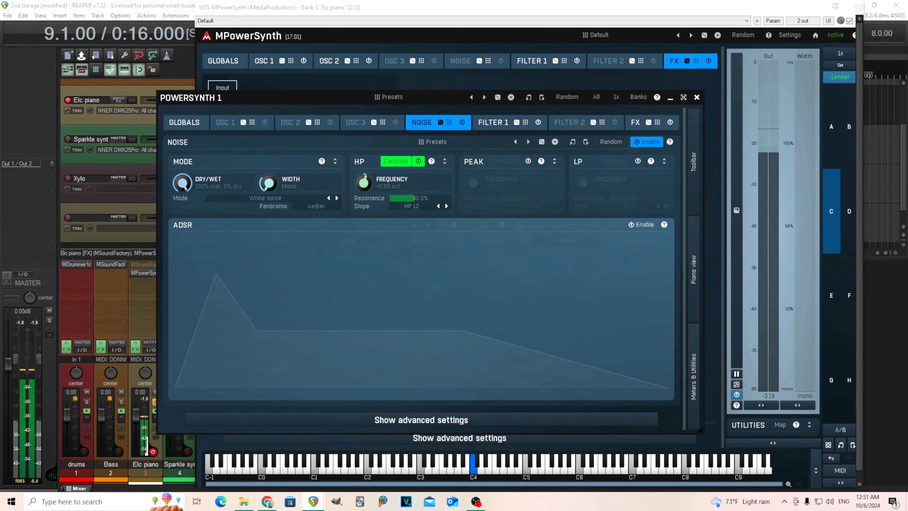
click(447, 206)
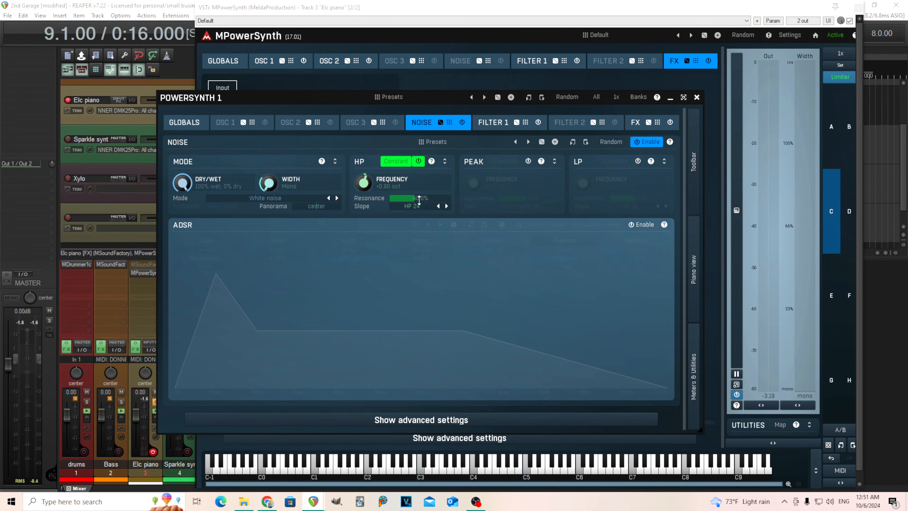
drag(361, 183, 361, 185)
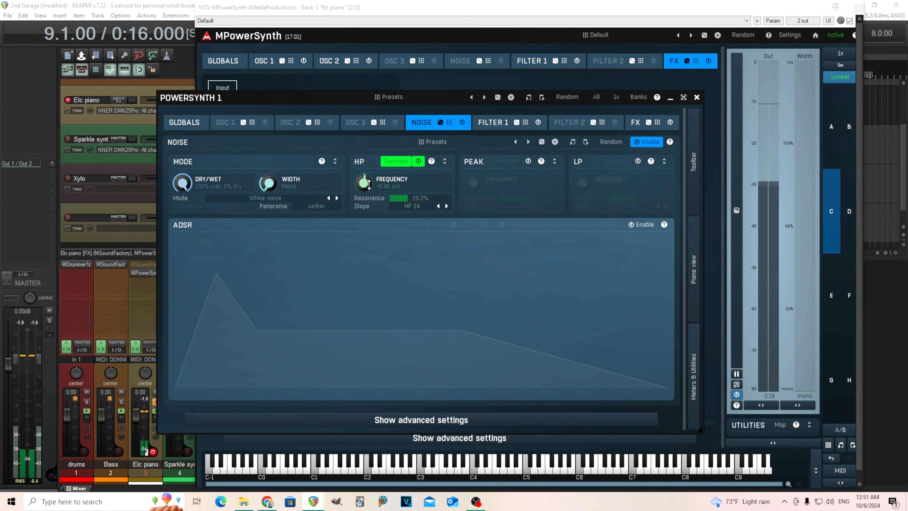
click(697, 97)
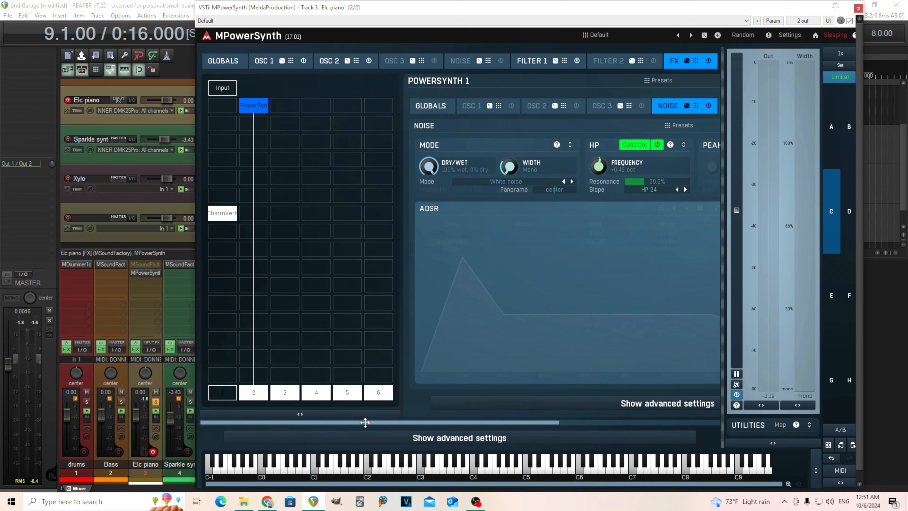
In the nested PowerSynth's advanced settings, raise the start of the velocity shape to about 65%.
click(653, 404)
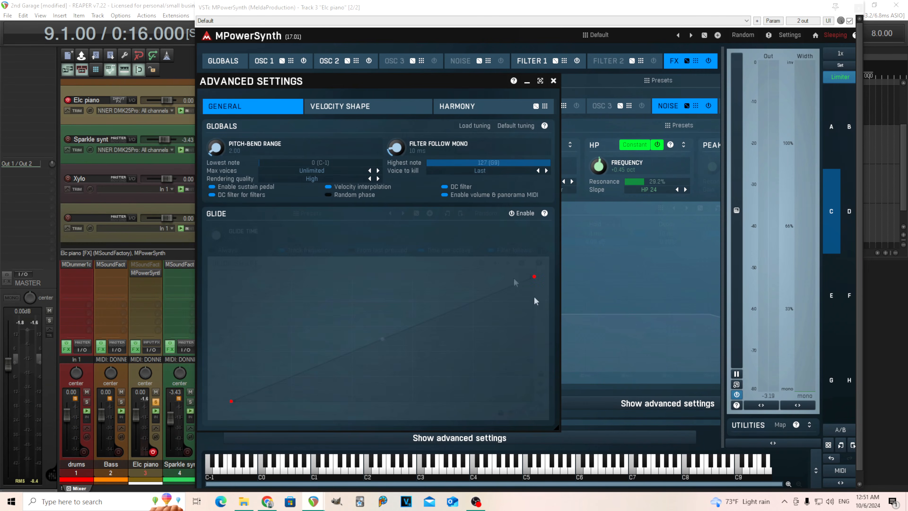
click(359, 114)
drag(228, 405, 228, 232)
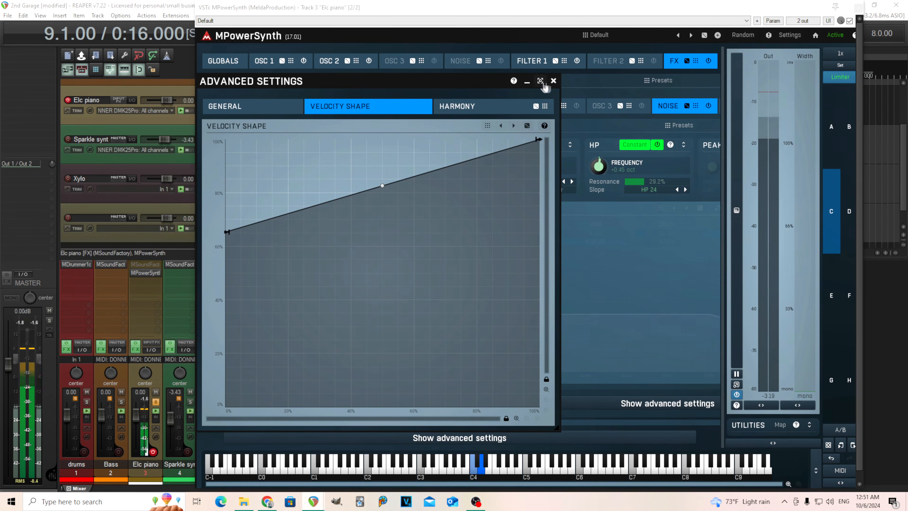
click(554, 81)
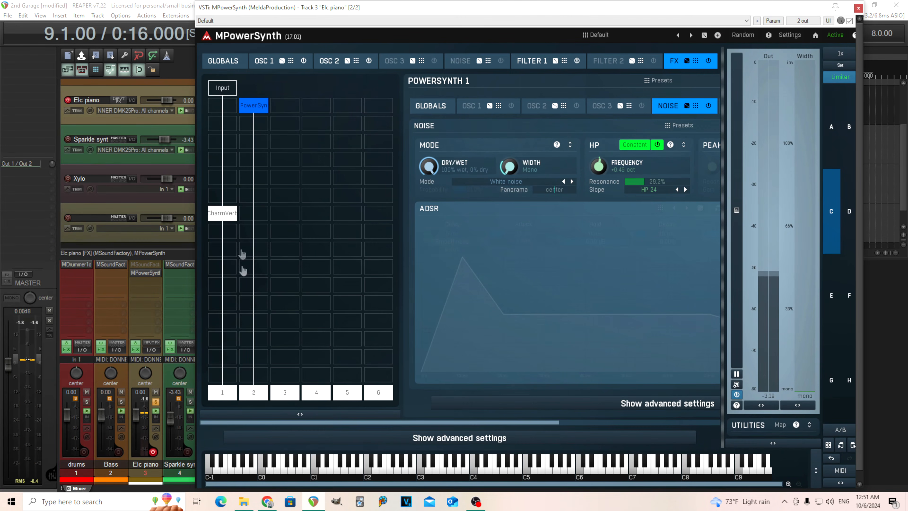
Switch lane 1's output back on and add a Mixer above CharmVerb that takes inputs 1 and 2, with input 2 stolen.
double_click(227, 161)
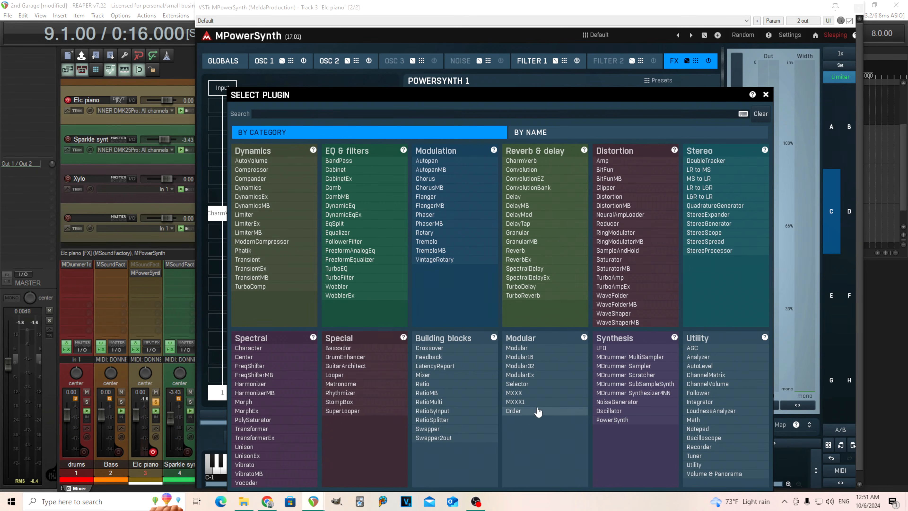
click(423, 375)
right_click(226, 164)
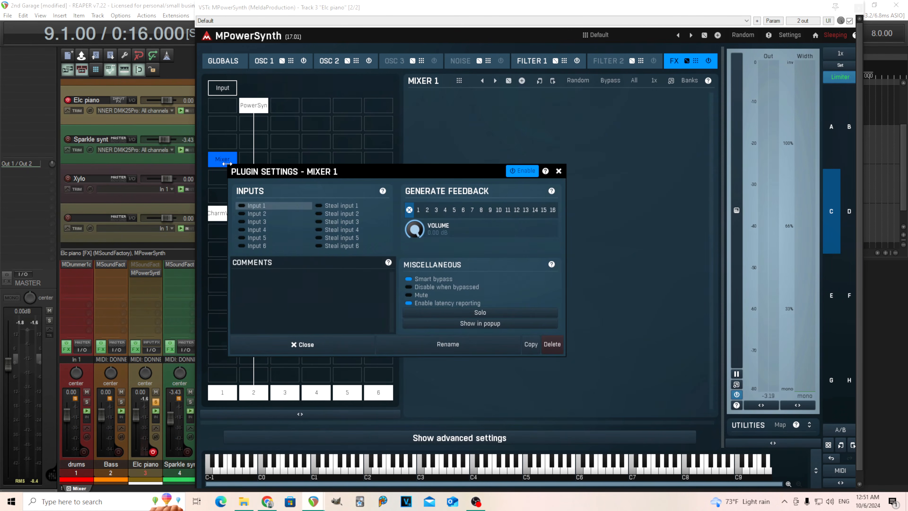
click(255, 207)
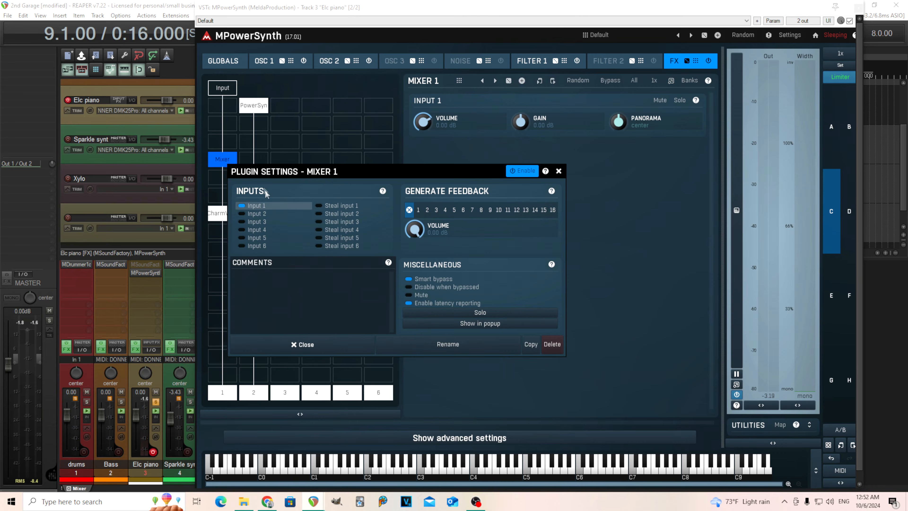
click(262, 215)
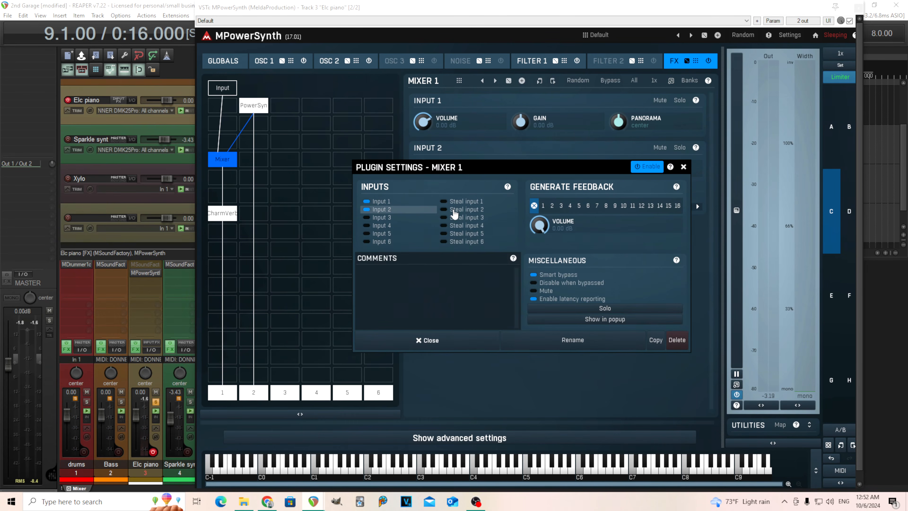
click(455, 213)
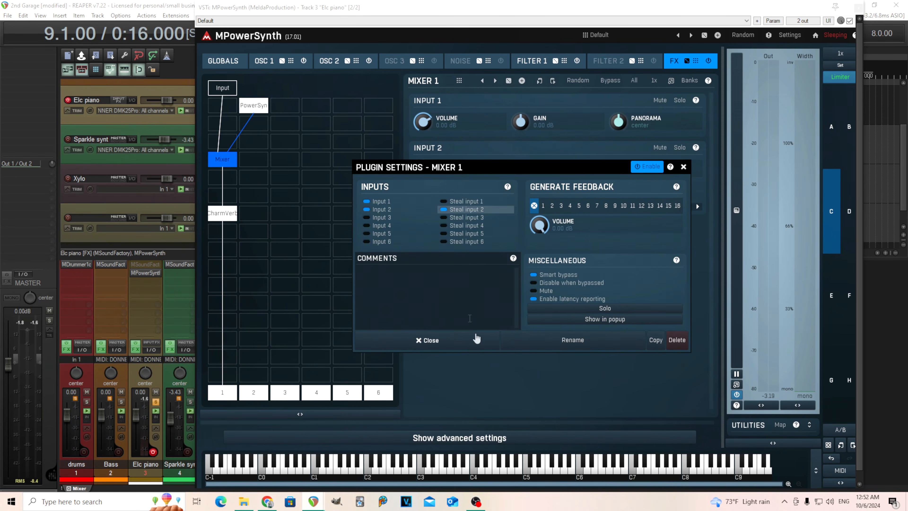
click(466, 342)
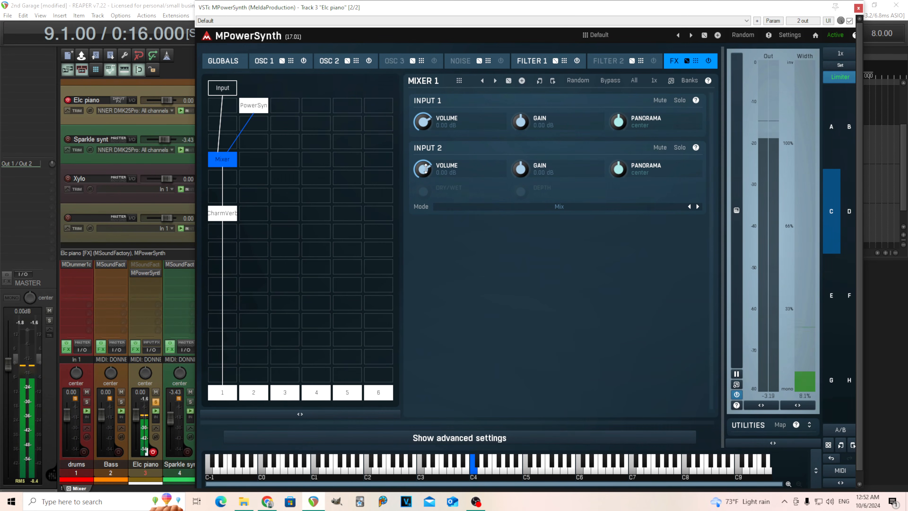
Lower the Mixer's input 2 volume to about -12.7 dB and reduce the nested filter 1's frequency range to about +3.2 oct.
drag(426, 168, 426, 195)
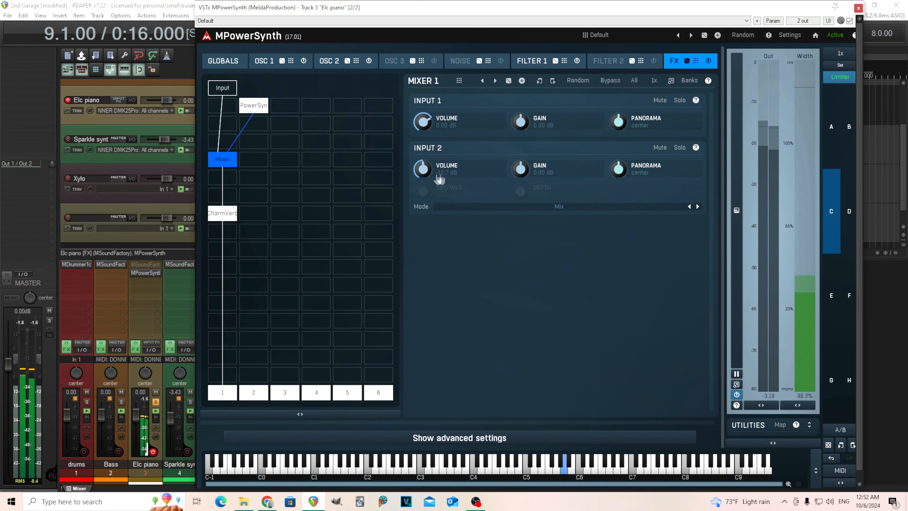
click(255, 106)
drag(535, 422, 673, 422)
click(533, 107)
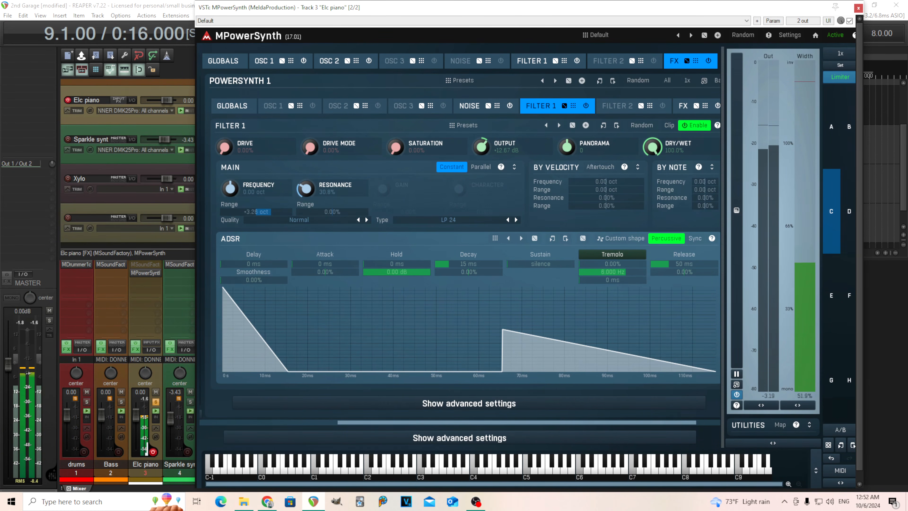
drag(464, 422, 237, 402)
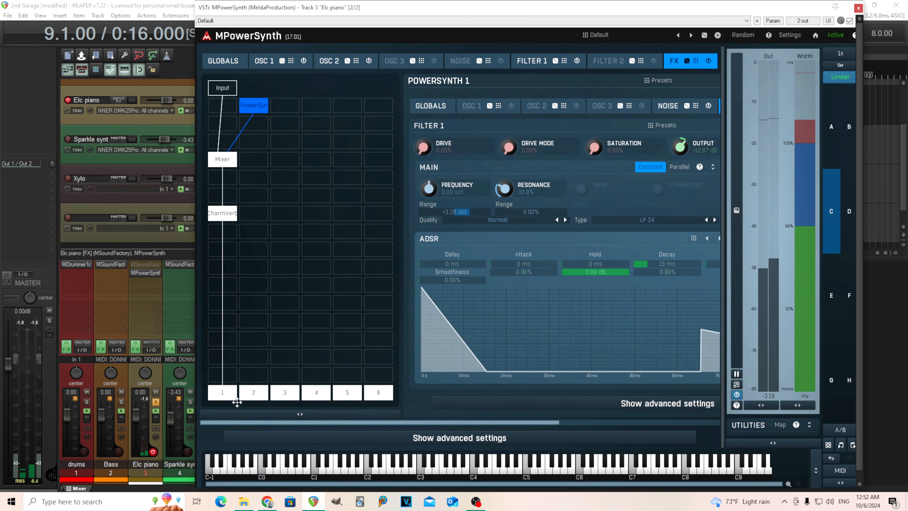
Lower the Mixer's input 2 volume to about -17.5 dB and compare the sound with that input briefly muted.
click(221, 162)
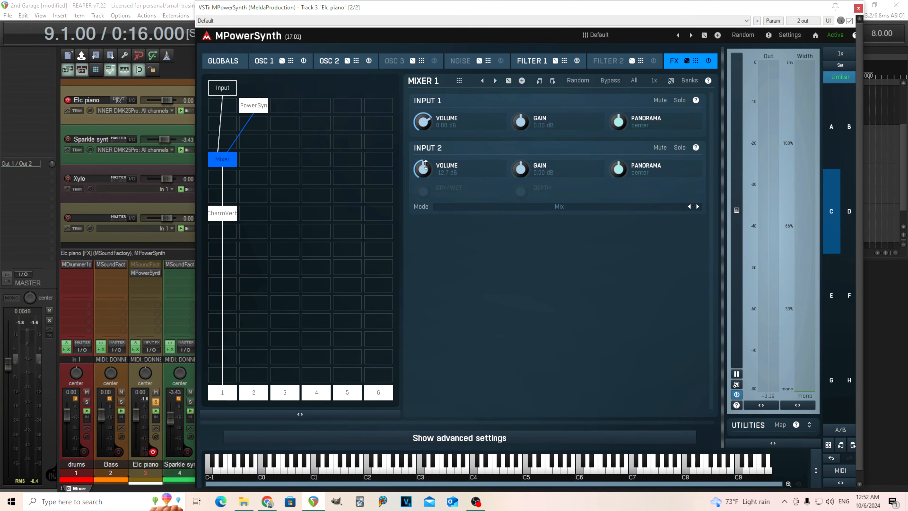
drag(423, 169, 423, 151)
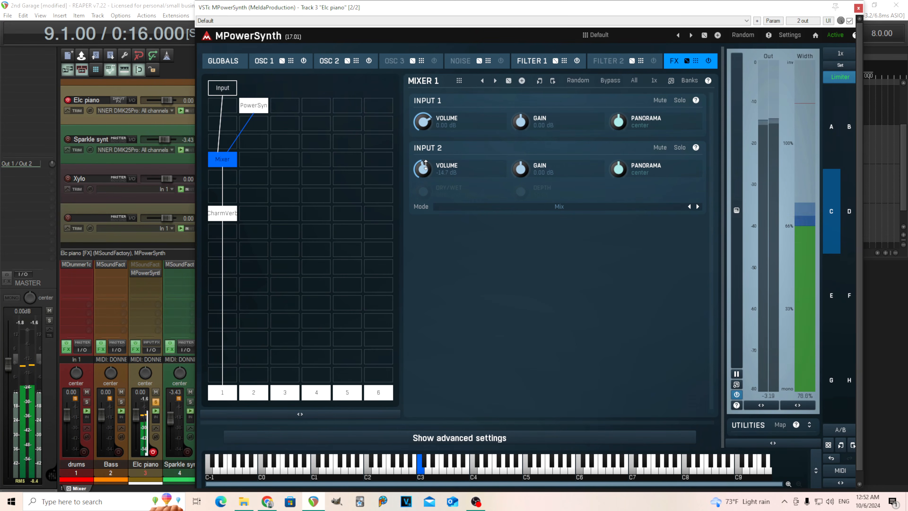
drag(426, 165, 426, 167)
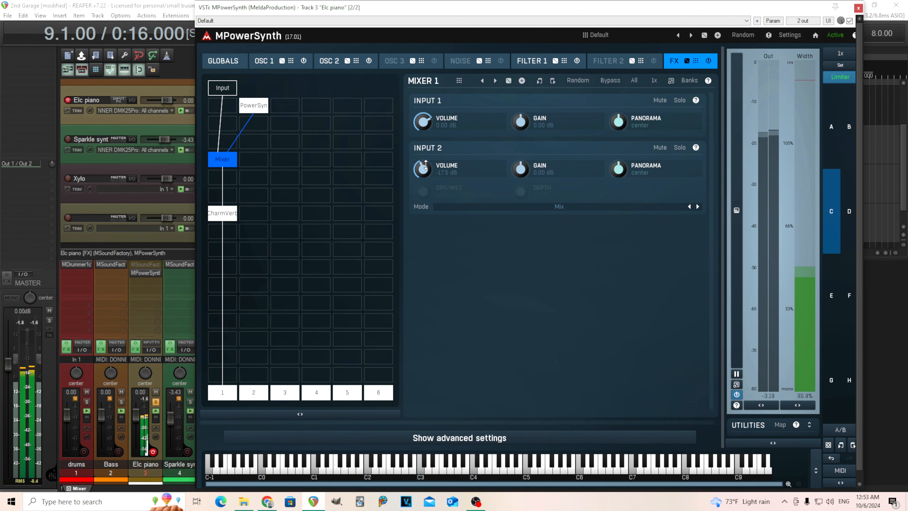
click(660, 148)
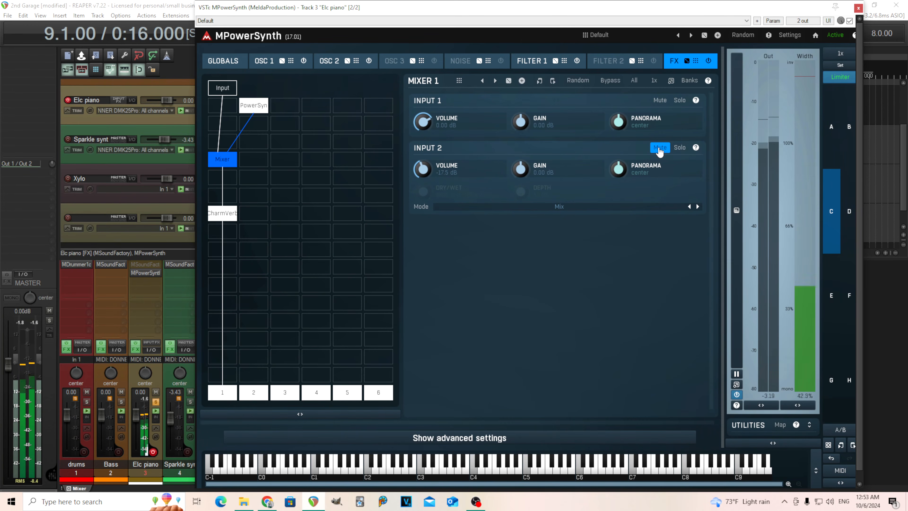
click(659, 148)
Move the plugin window clear of the transport, play the project and lower the Mixer's input 2 volume to about -18.2 dB.
drag(605, 14, 555, 123)
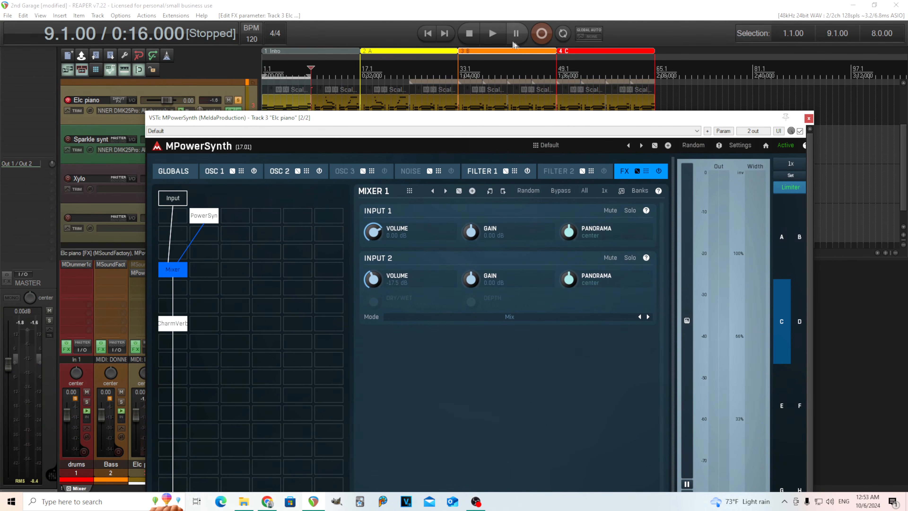
click(493, 34)
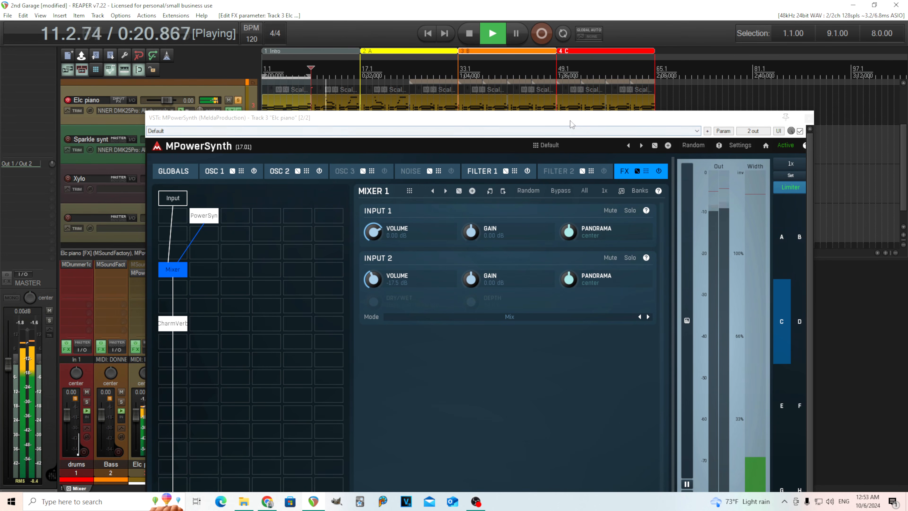
drag(374, 283, 374, 287)
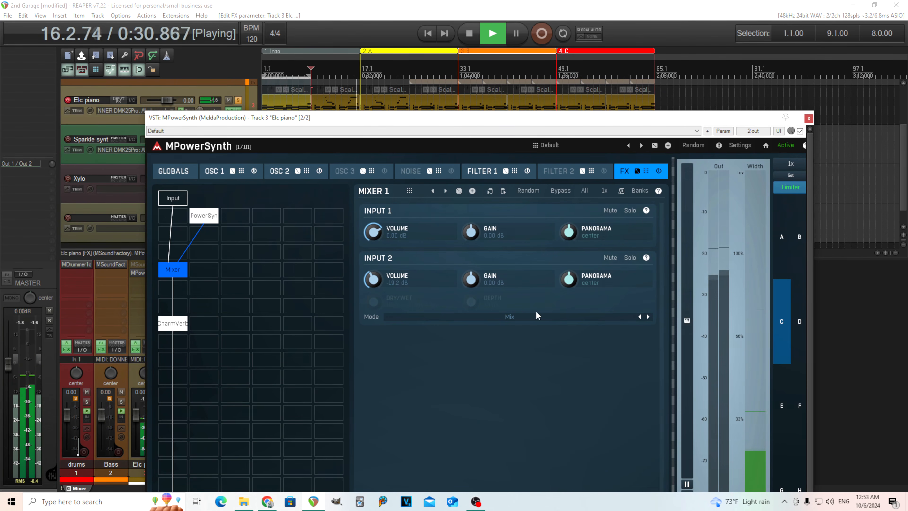
Stop playback, raise the plugin window, look through OSC 1's Keys shape presets without changing the shape, and return to the effects grid.
click(466, 34)
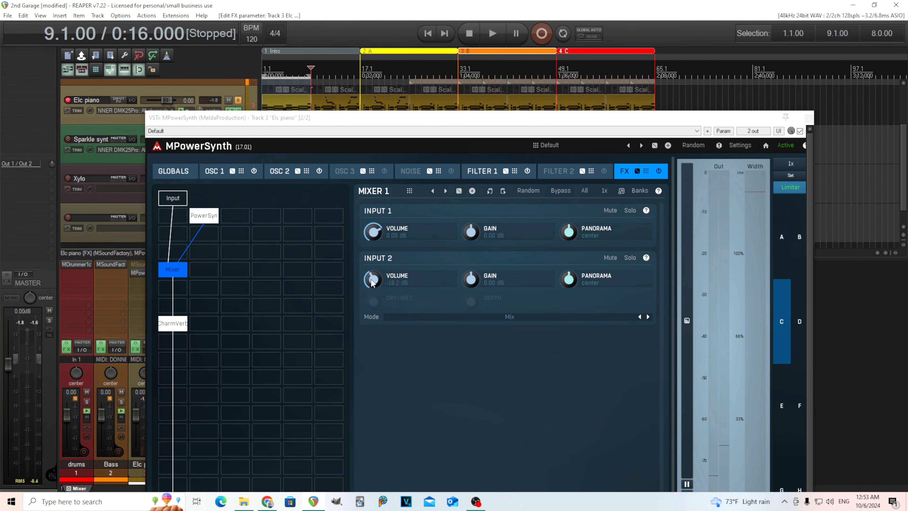
drag(351, 122, 383, 27)
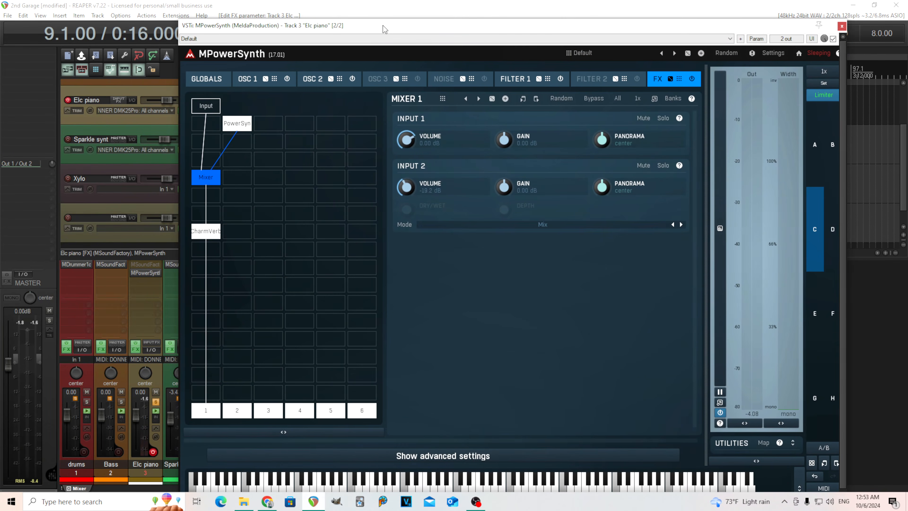
click(248, 79)
click(483, 181)
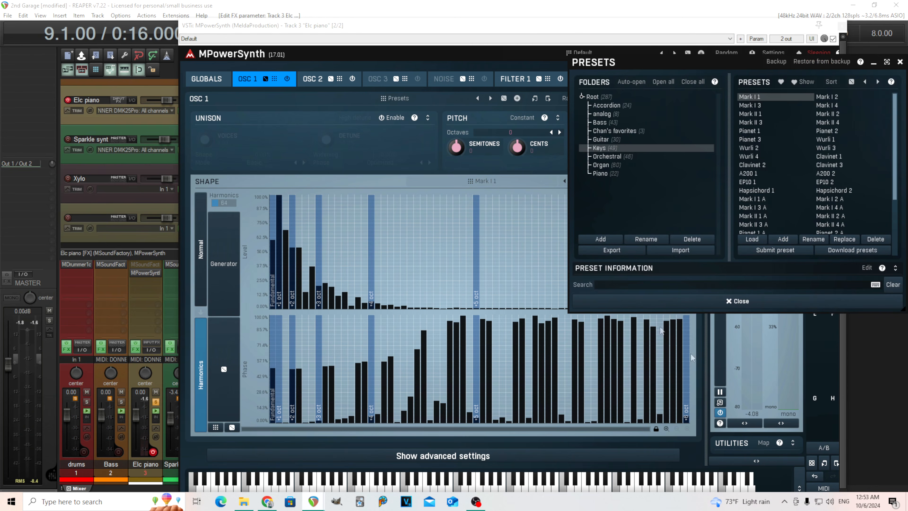
click(899, 63)
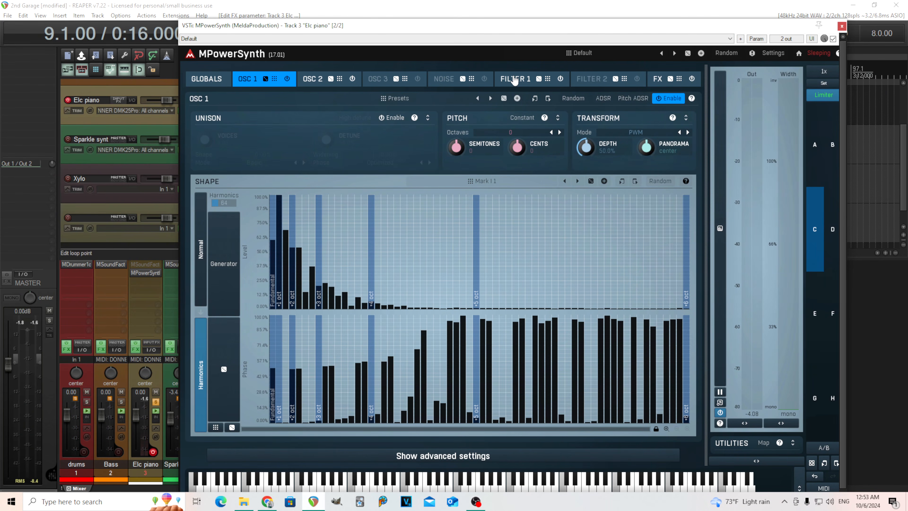
click(658, 81)
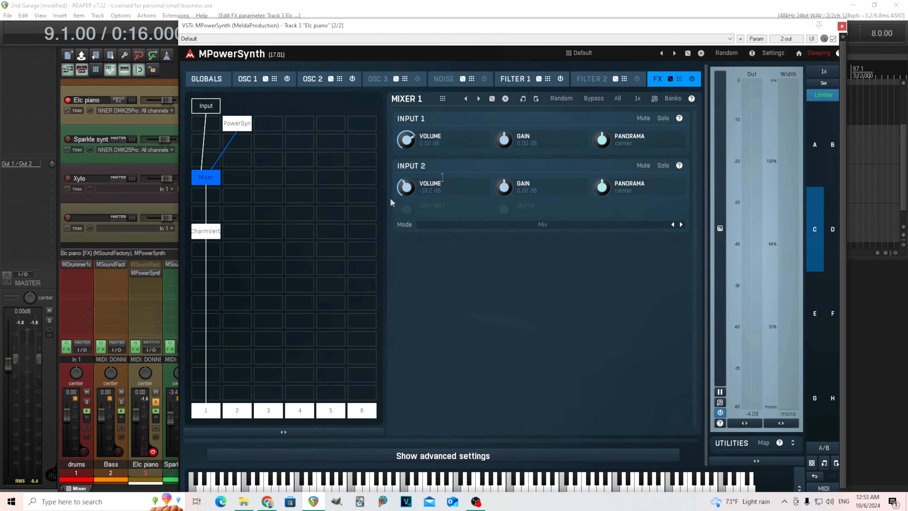
Add a Phaser directly below the Mixer in lane 1 and load its Oldies preset.
click(220, 207)
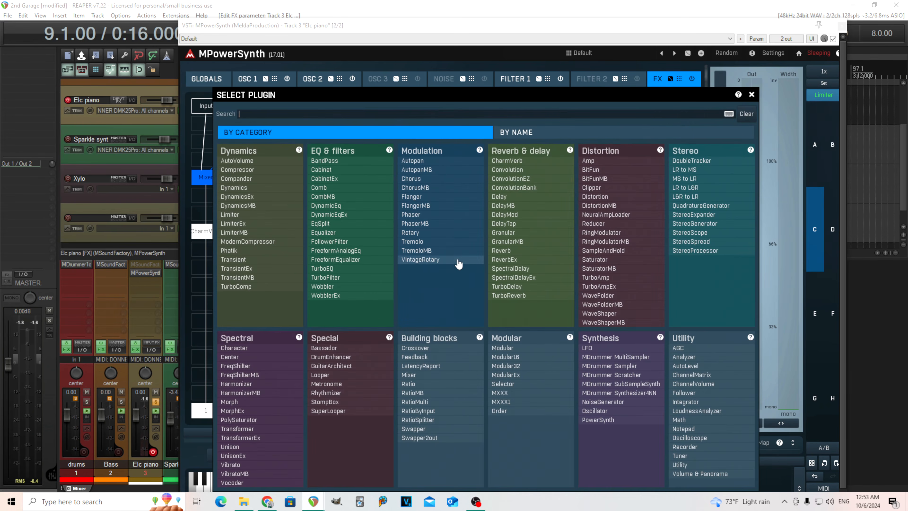
click(445, 215)
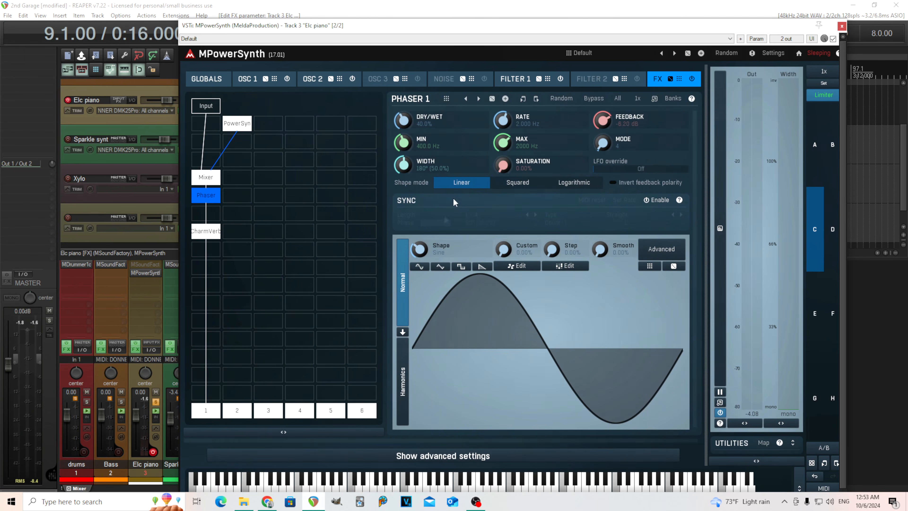
click(447, 99)
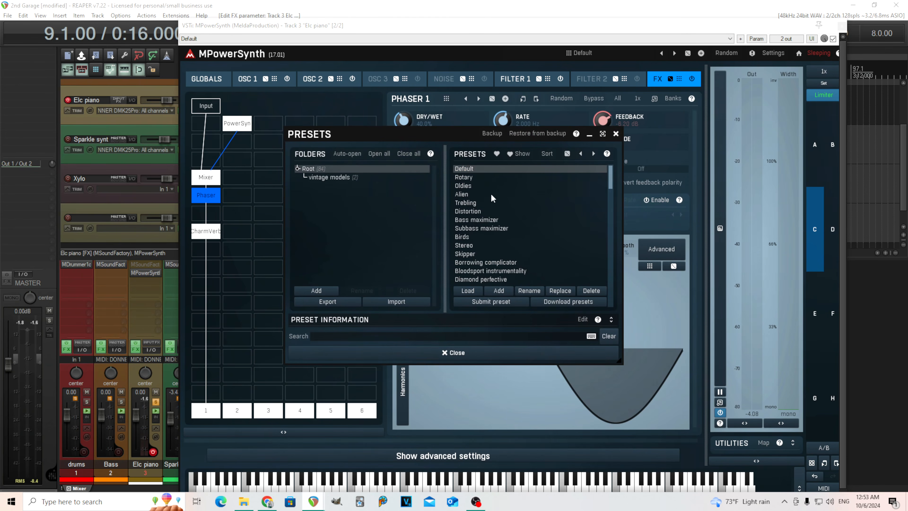
click(484, 186)
click(489, 354)
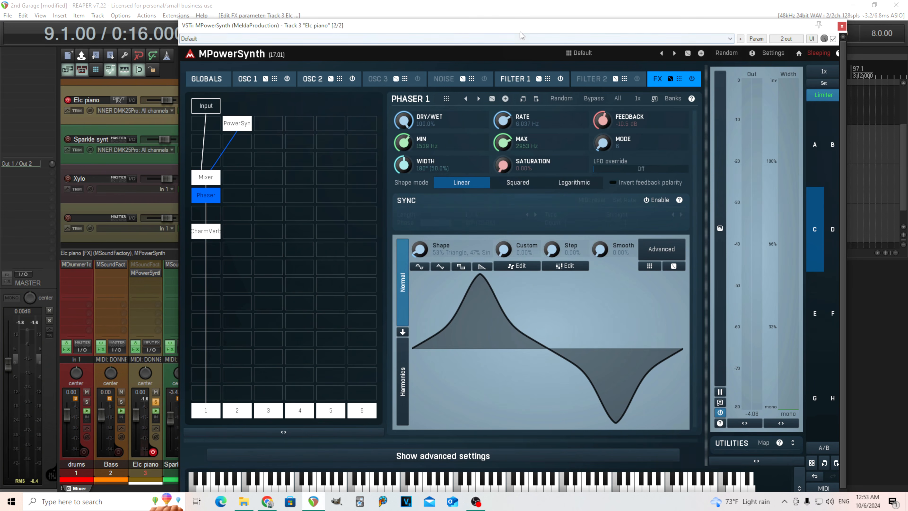
Play the project with the transport uncovered and set the Phaser's rate to about 2.48 Hz and feedback to about -8.42 dB.
drag(520, 31, 519, 55)
click(492, 33)
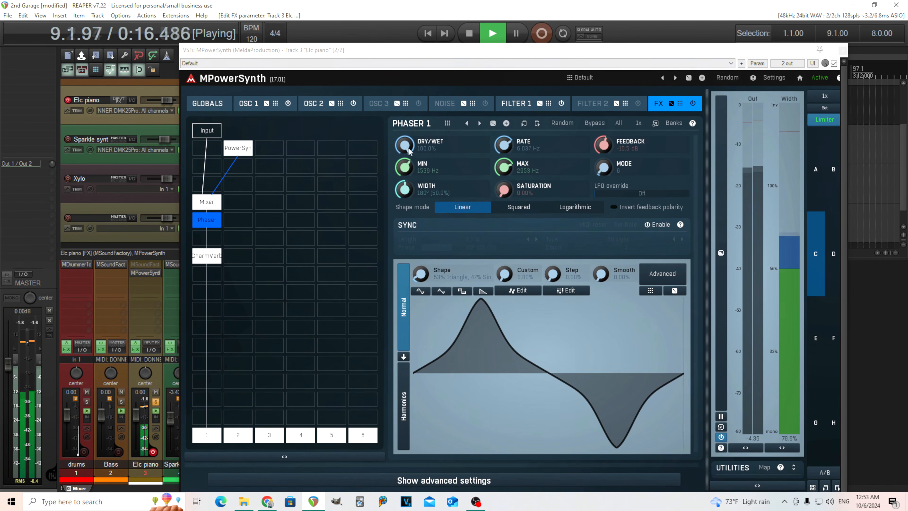
drag(406, 145, 406, 145)
mouse_move(504, 146)
mouse_down()
mouse_move(505, 168)
mouse_move(504, 157)
mouse_up()
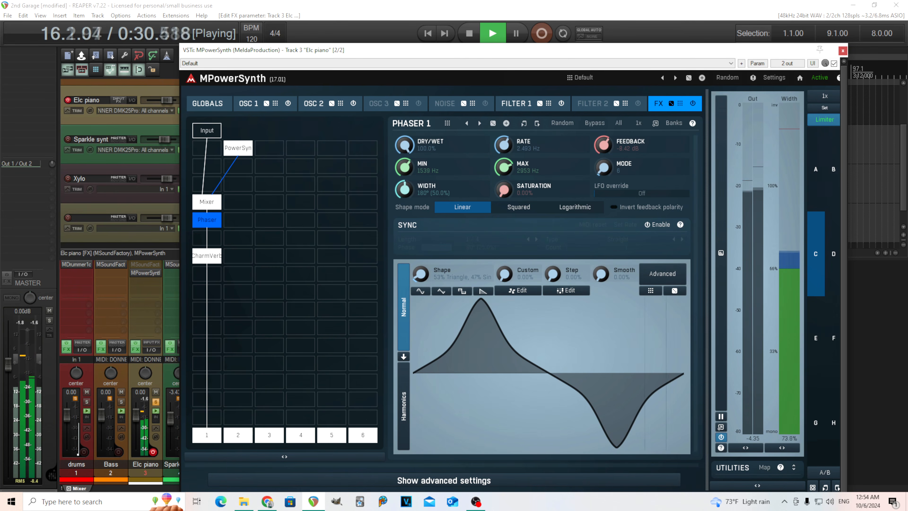
Stop playback and delete the Phaser from the effects grid.
click(471, 31)
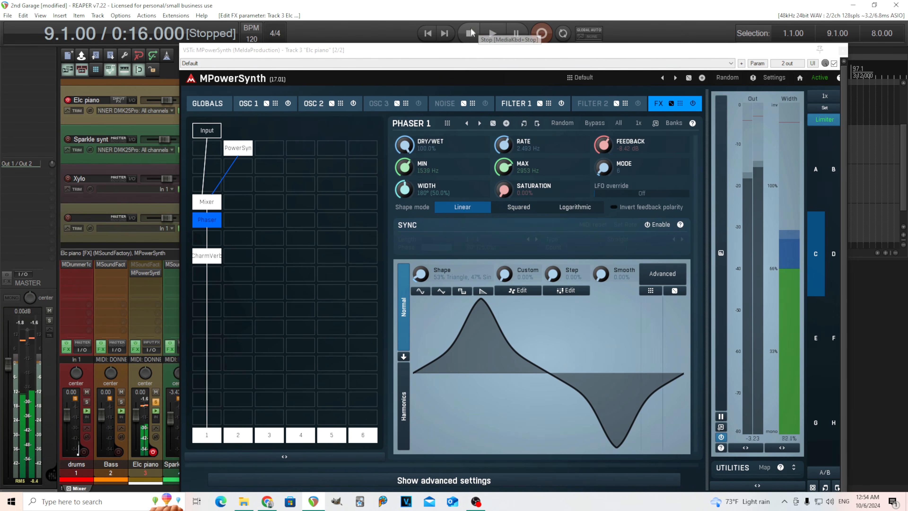
right_click(202, 223)
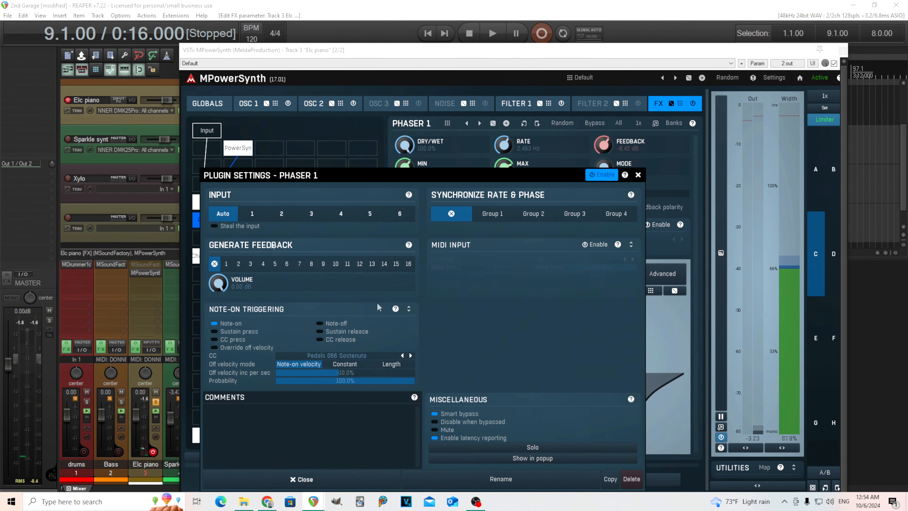
click(632, 478)
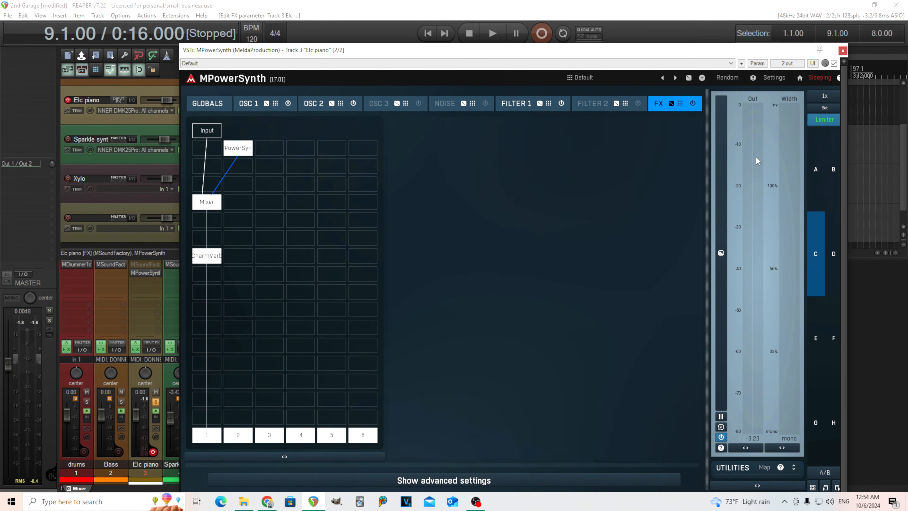
Switch to preset slot A, uncover the transport, and play the project briefly to hear that version of the sound.
click(815, 158)
drag(581, 55, 578, 65)
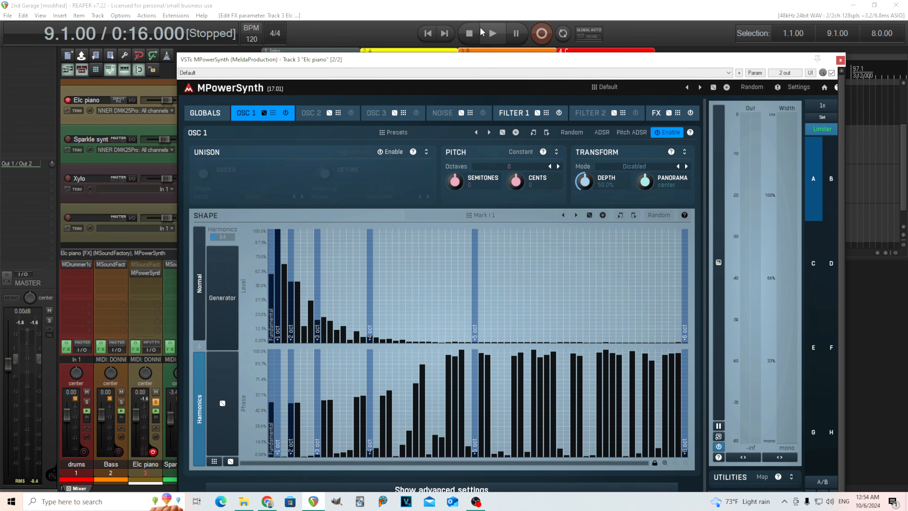
click(487, 34)
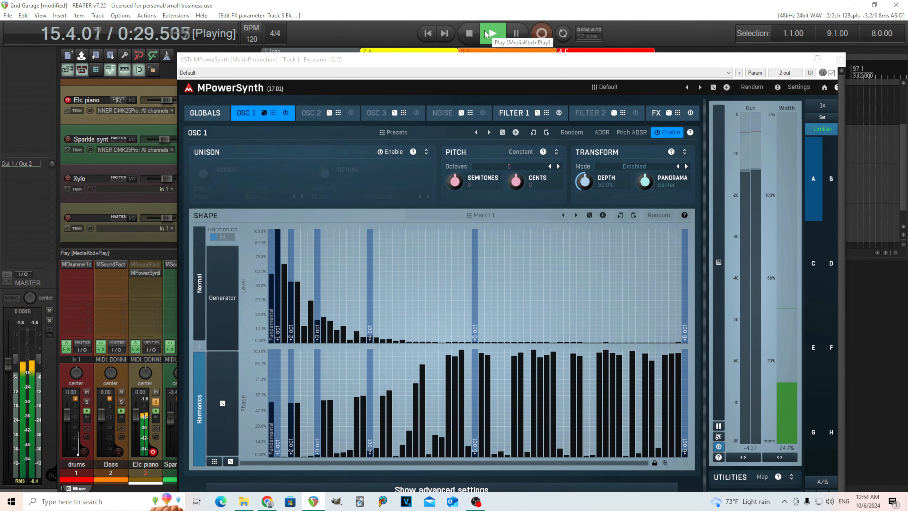
key(space)
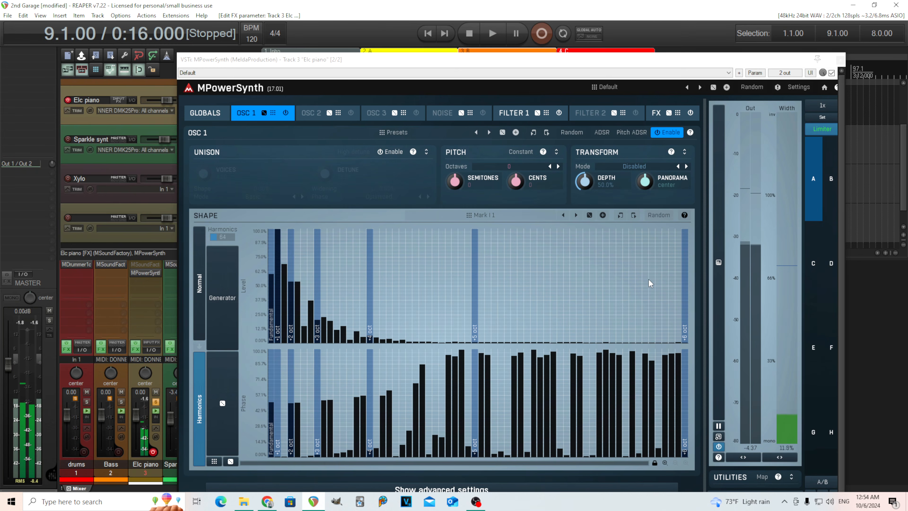